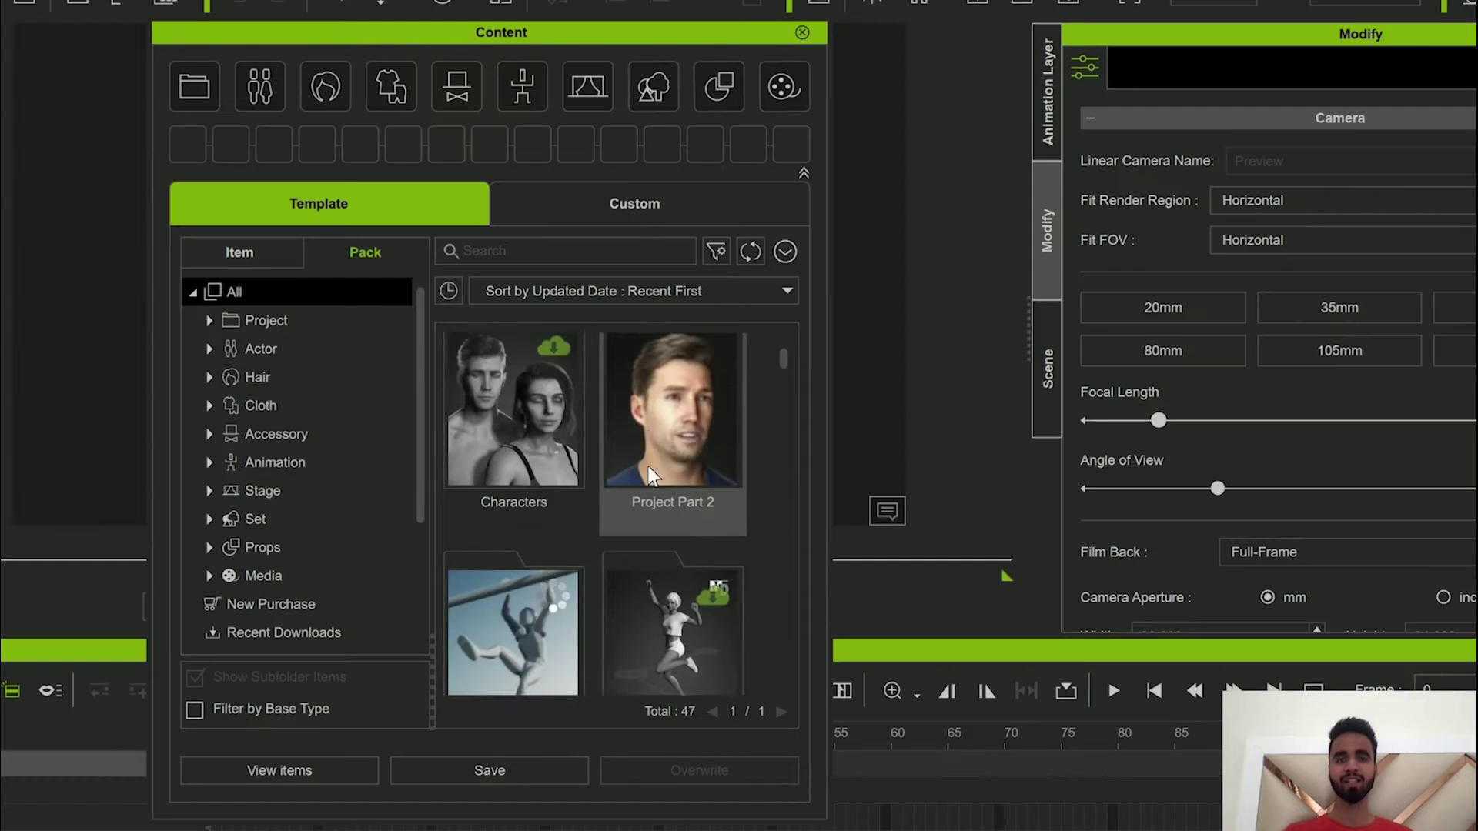
pyautogui.scroll(-1, 647, 463)
pyautogui.scroll(-1, 647, 462)
# - View the Project Part 3 pack's iProjects, then return to the pack list and show the Item tab
pyautogui.doubleClick(647, 464)
pyautogui.scroll(-2, 696, 406)
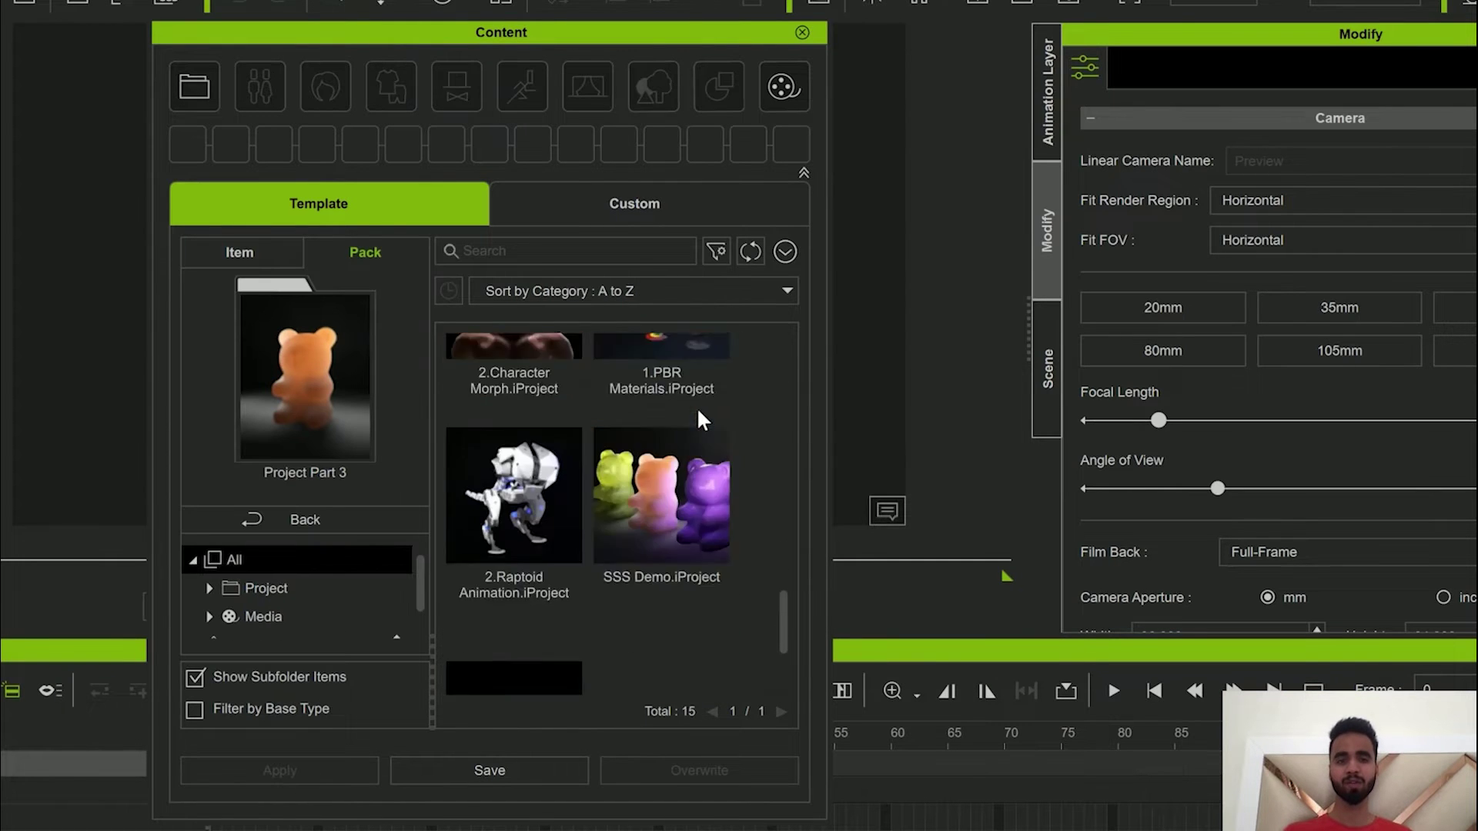
pyautogui.scroll(1, 697, 407)
pyautogui.scroll(-1, 696, 406)
pyautogui.scroll(1, 697, 406)
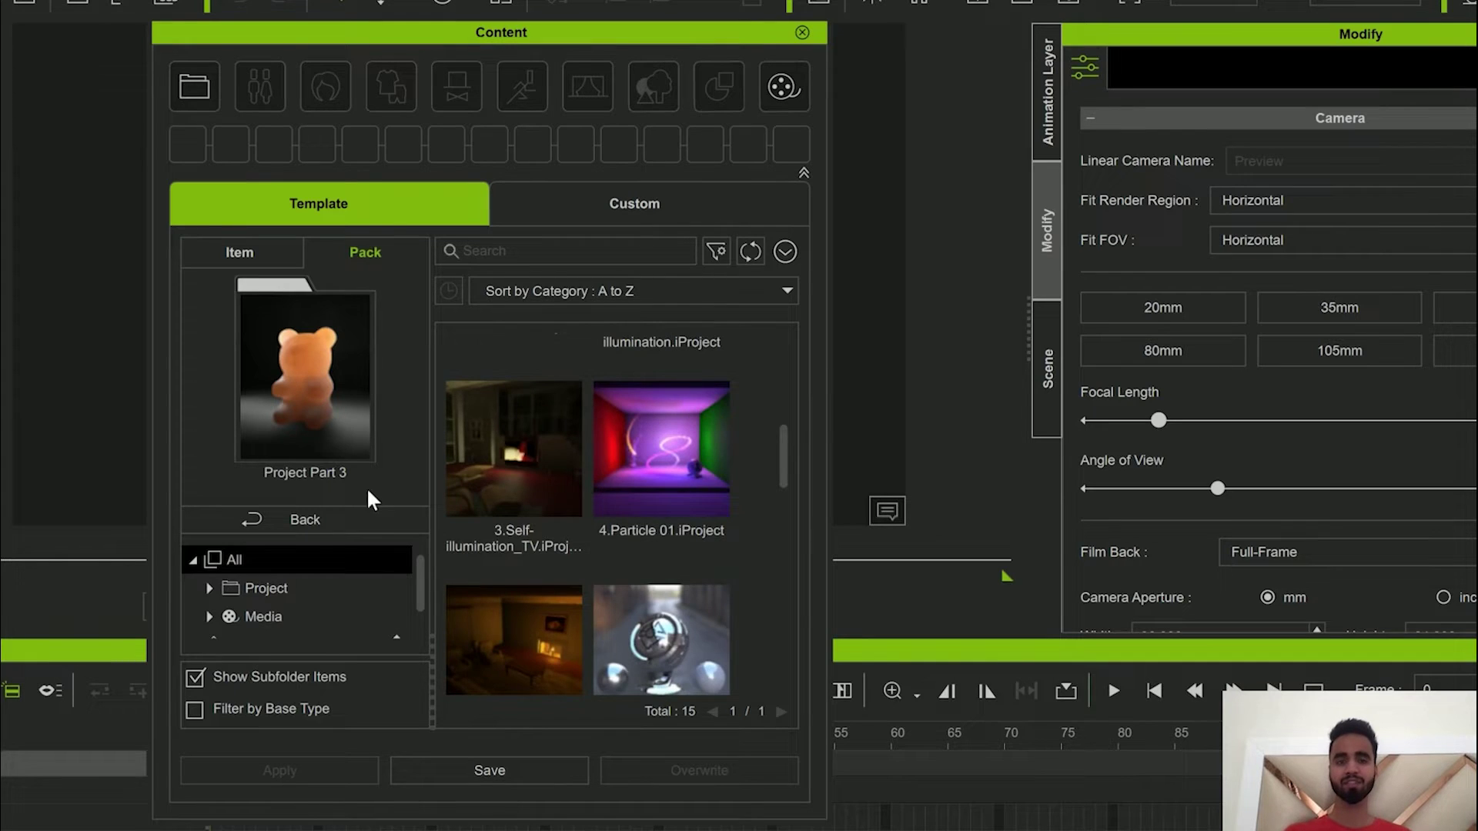
pyautogui.click(305, 519)
pyautogui.click(246, 250)
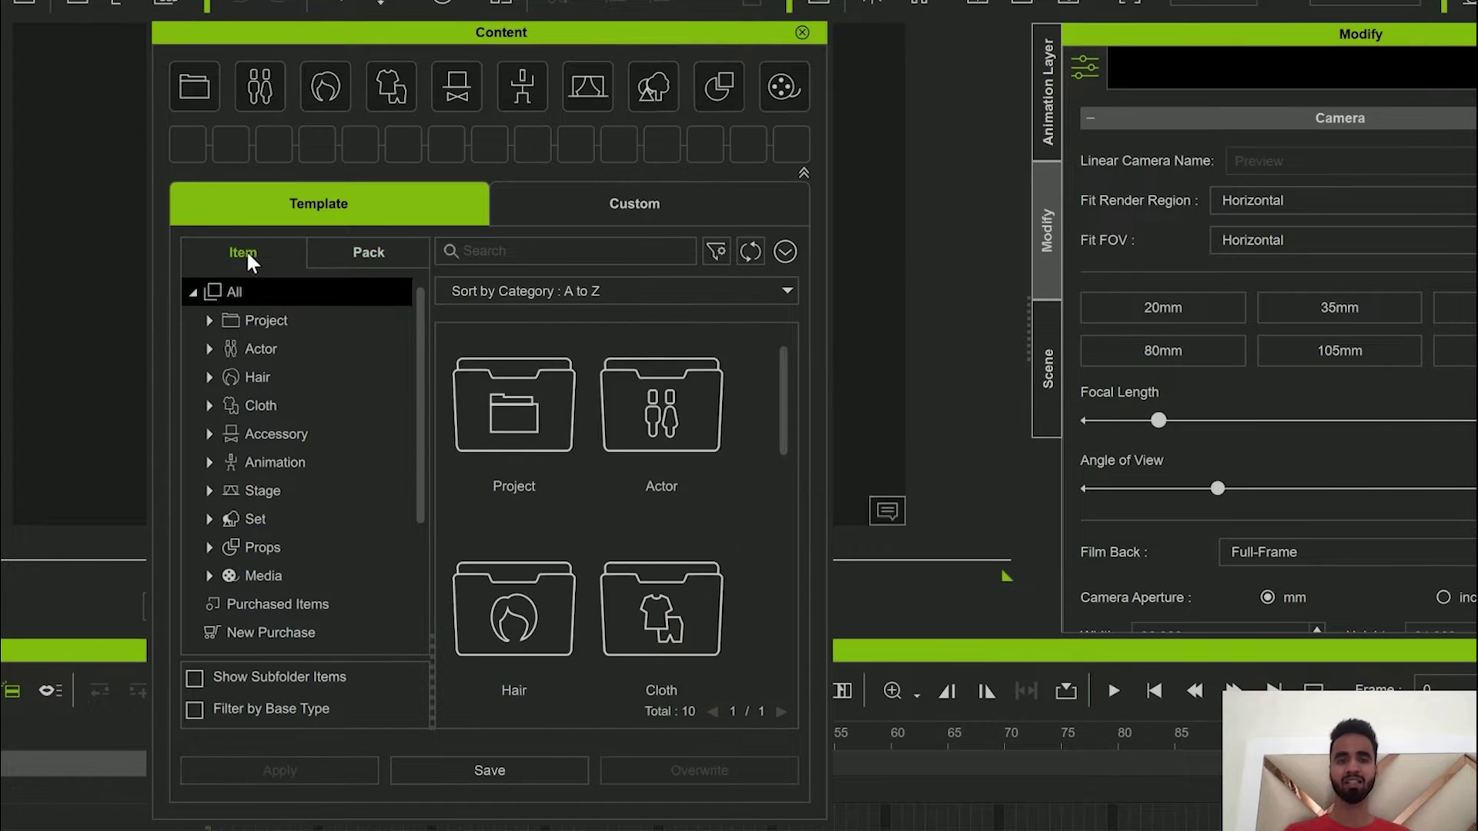
# - Search Google for 'reallusion hub' and download the Windows Hub installer from its website
pyautogui.click(267, 458)
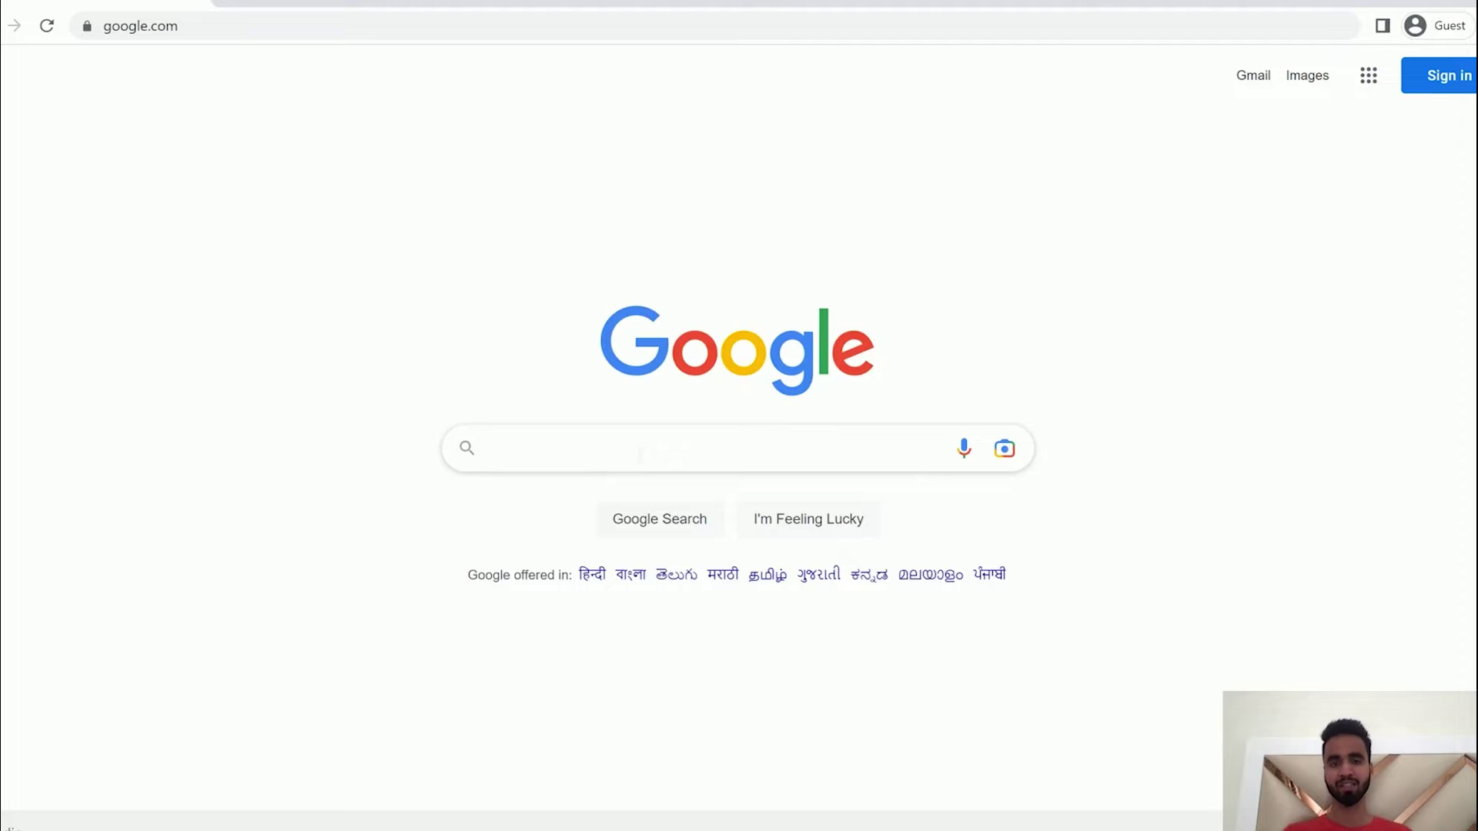
pyautogui.click(638, 456)
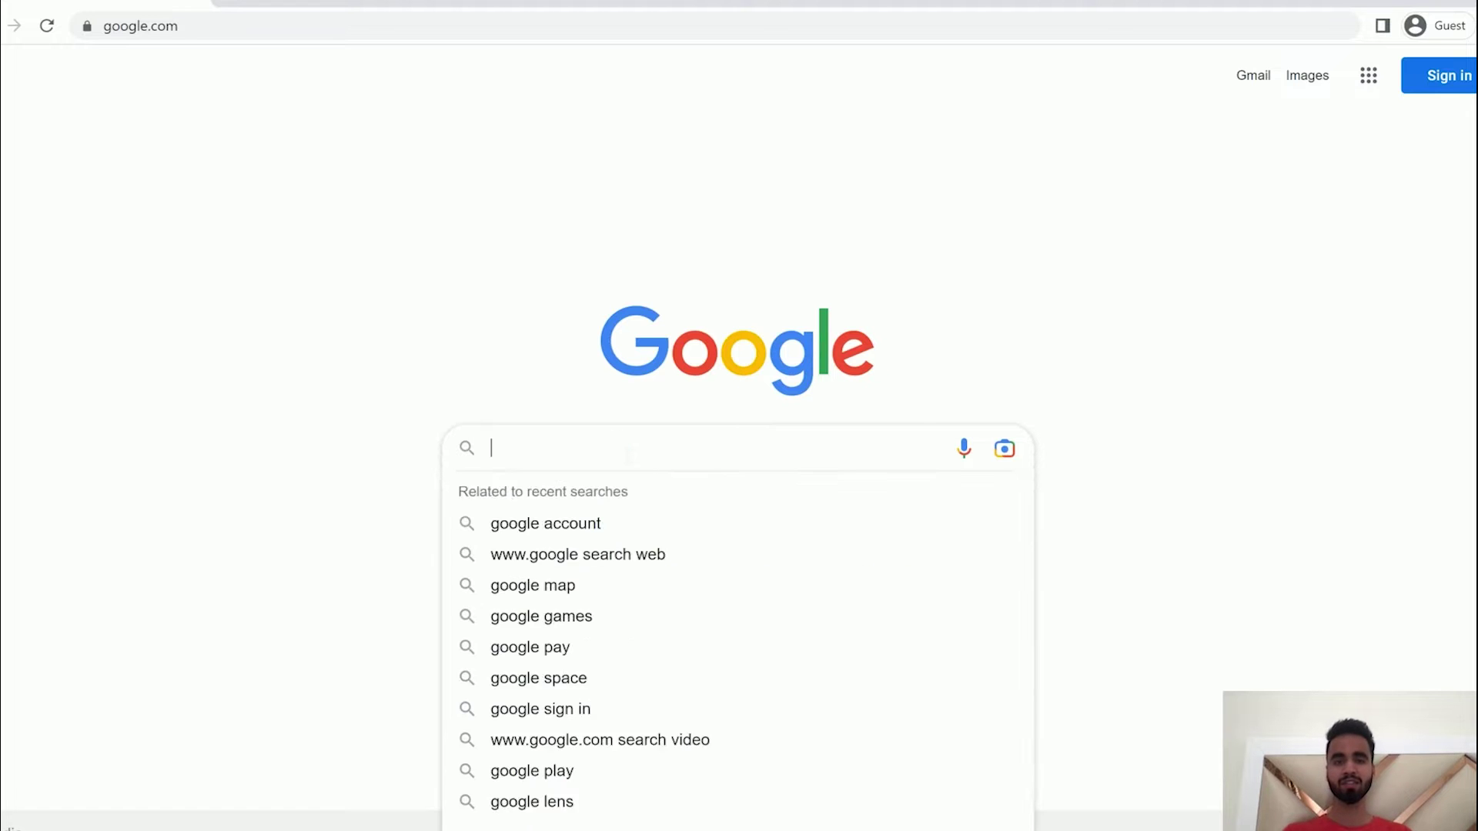
pyautogui.write('reallusio')
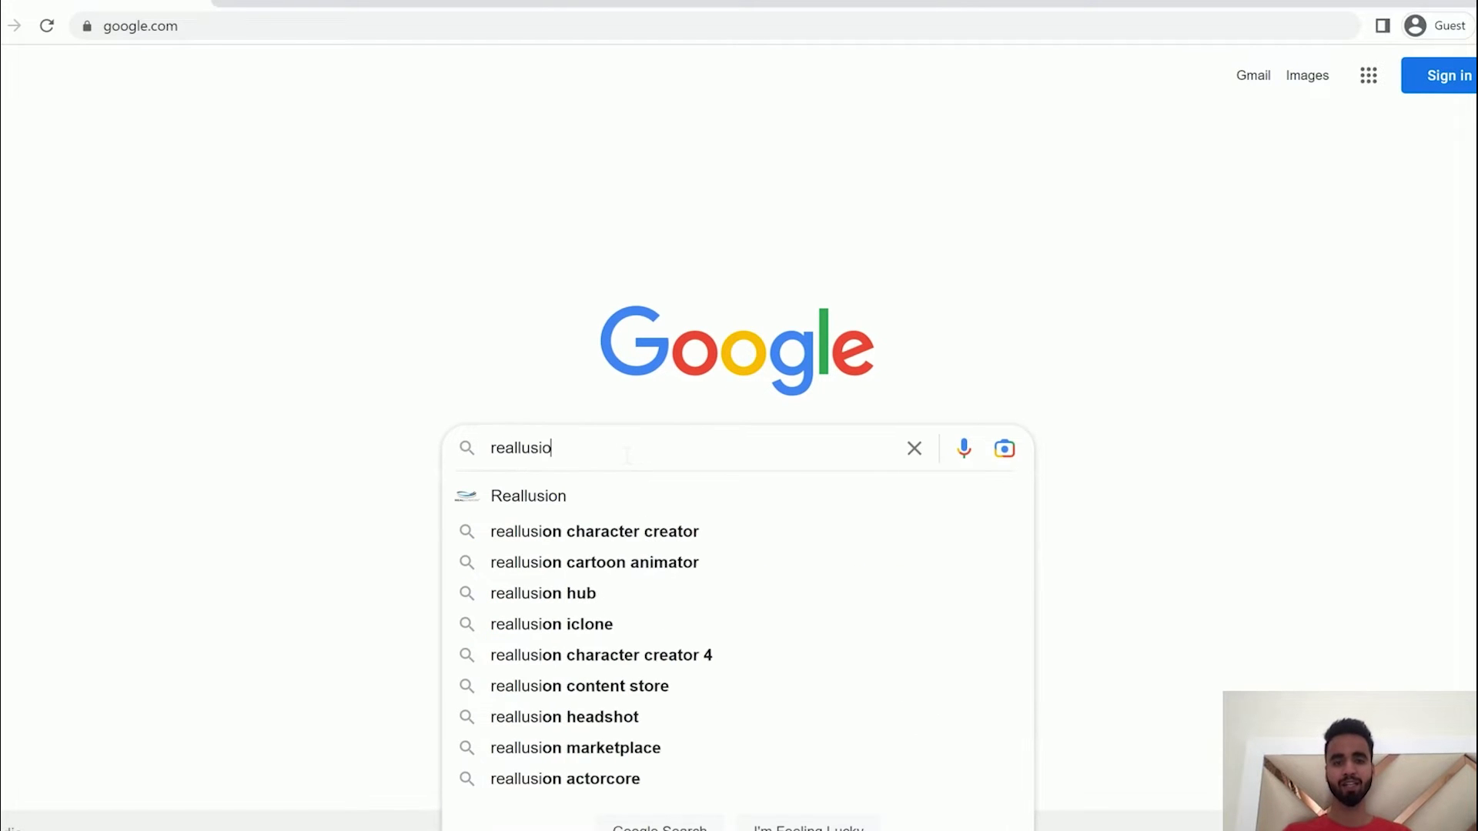
pyautogui.write('n hub')
pyautogui.press('Return')
pyautogui.click(260, 268)
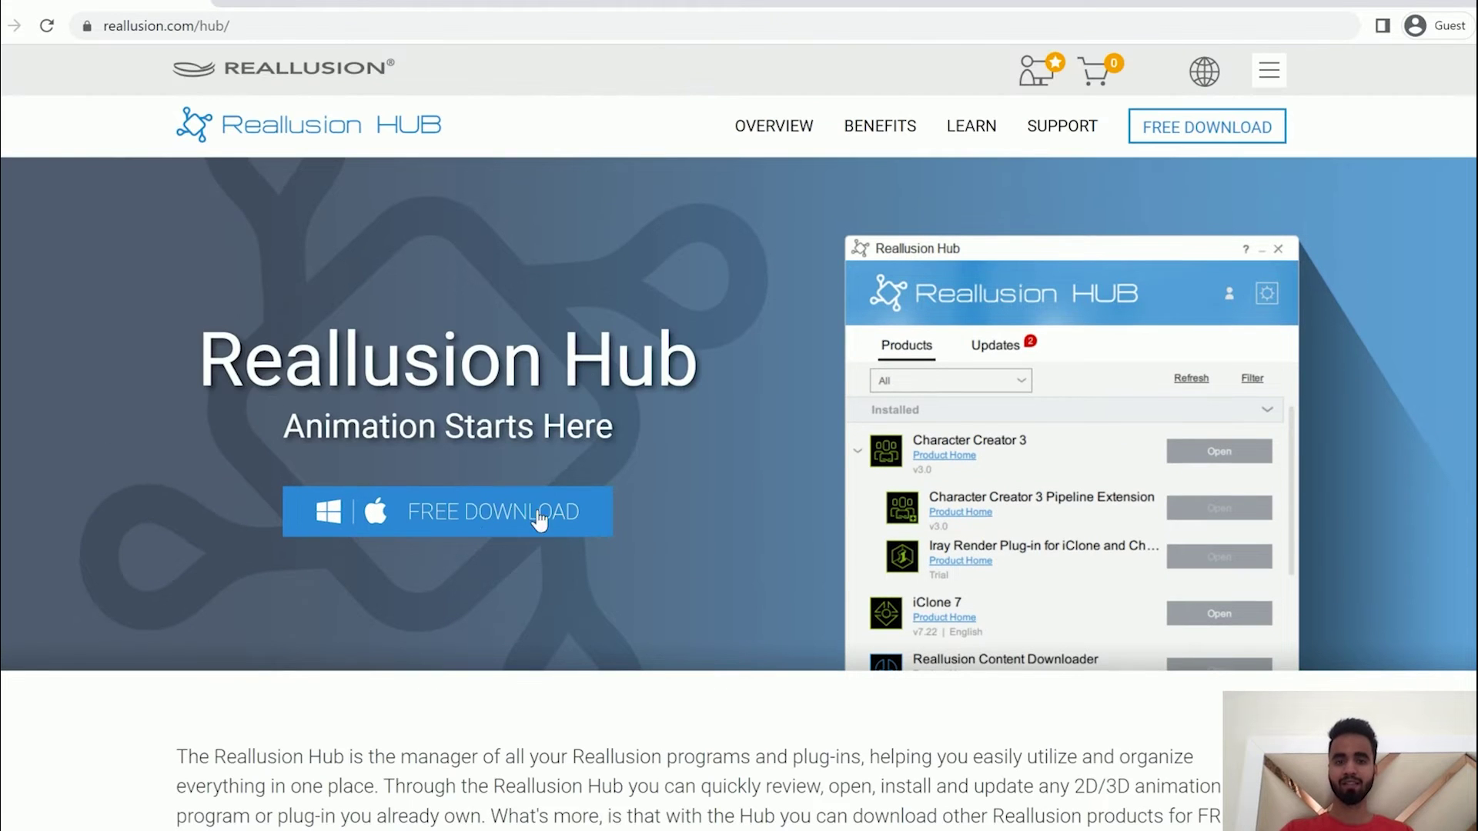
pyautogui.click(528, 515)
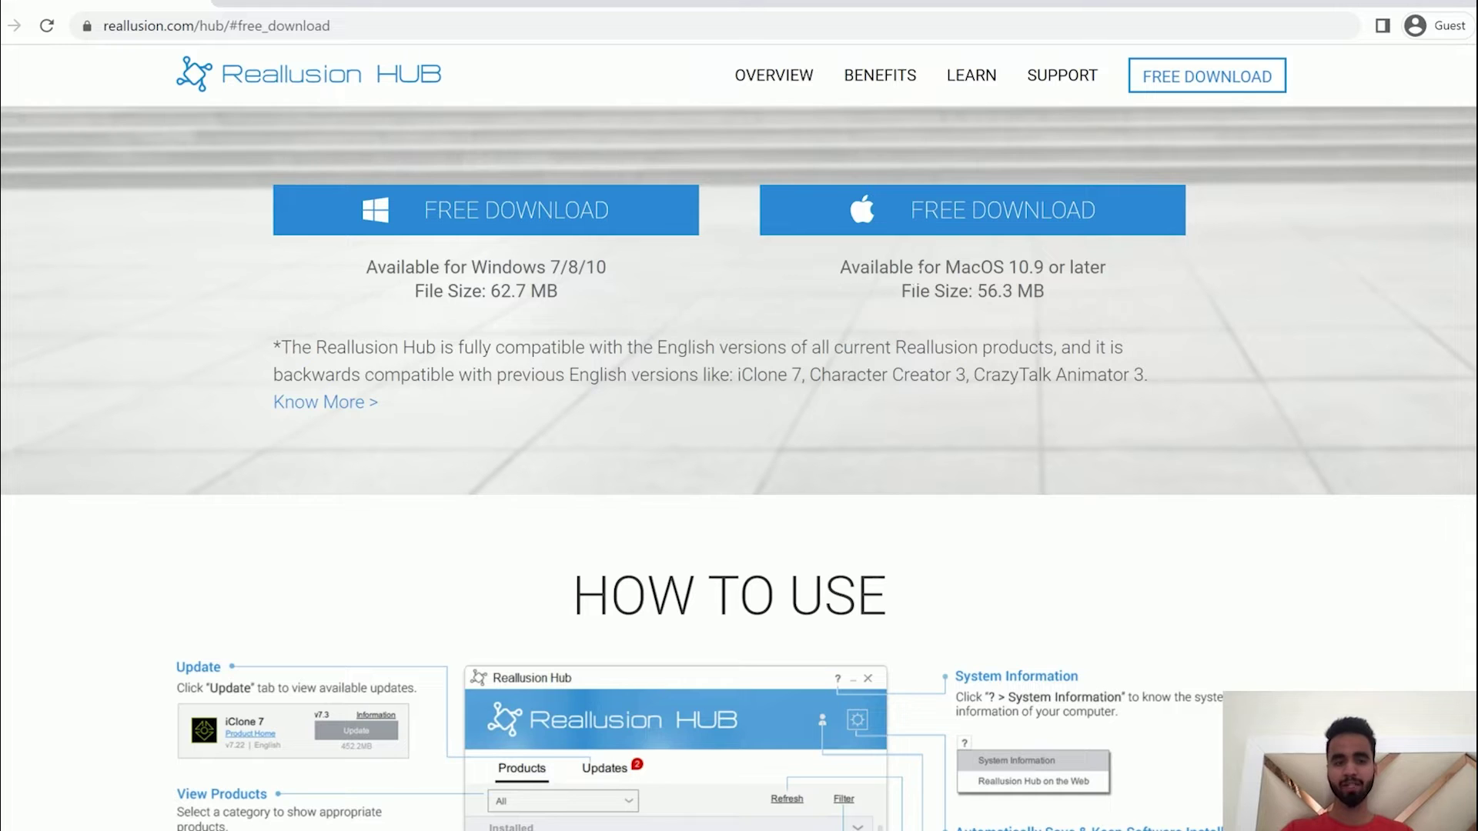
pyautogui.click(647, 215)
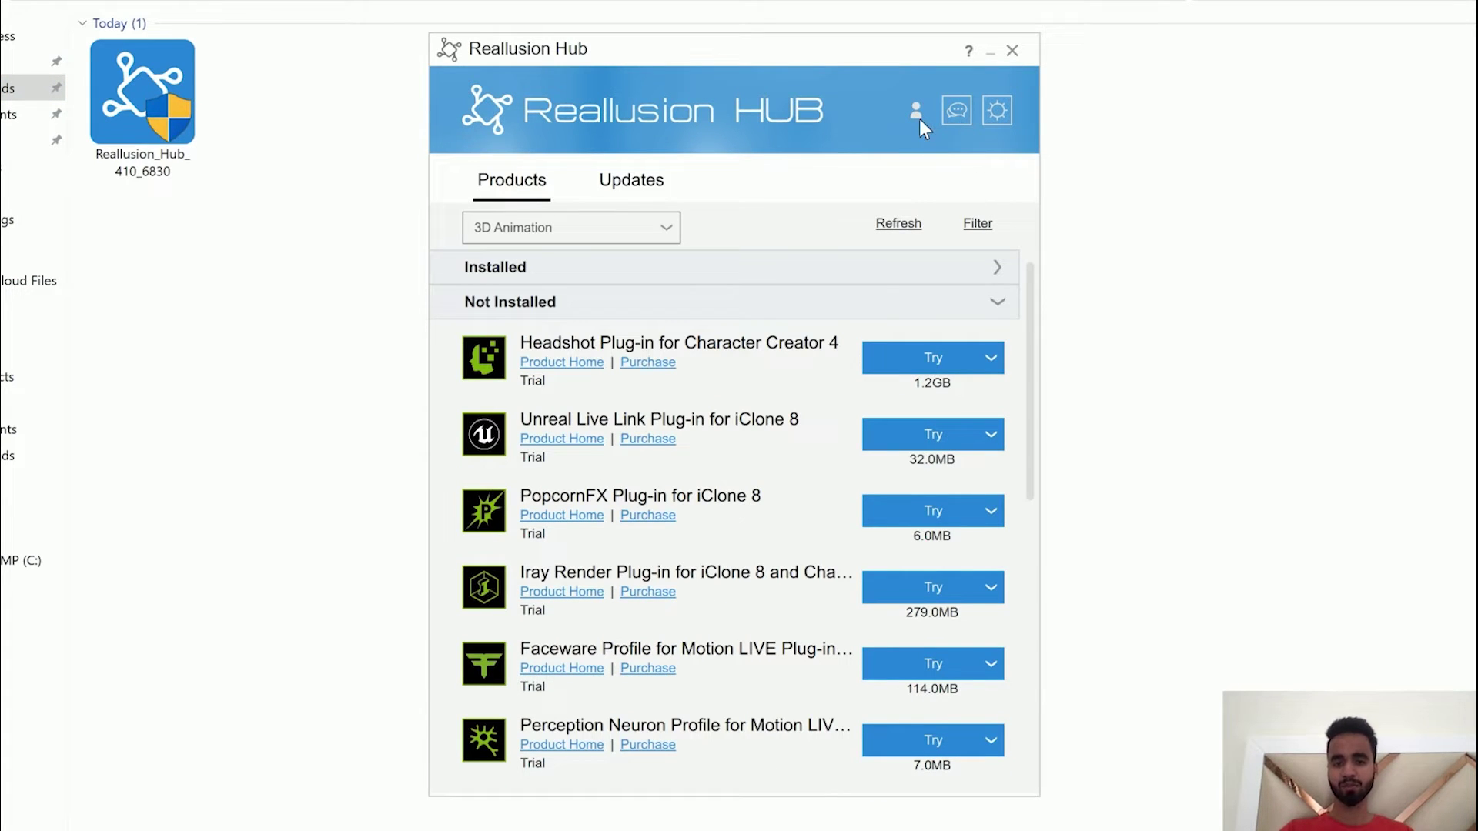
# - Sign in and install Character Creator 4 to the default C:/Program Files/Reallusion folder
pyautogui.click(913, 112)
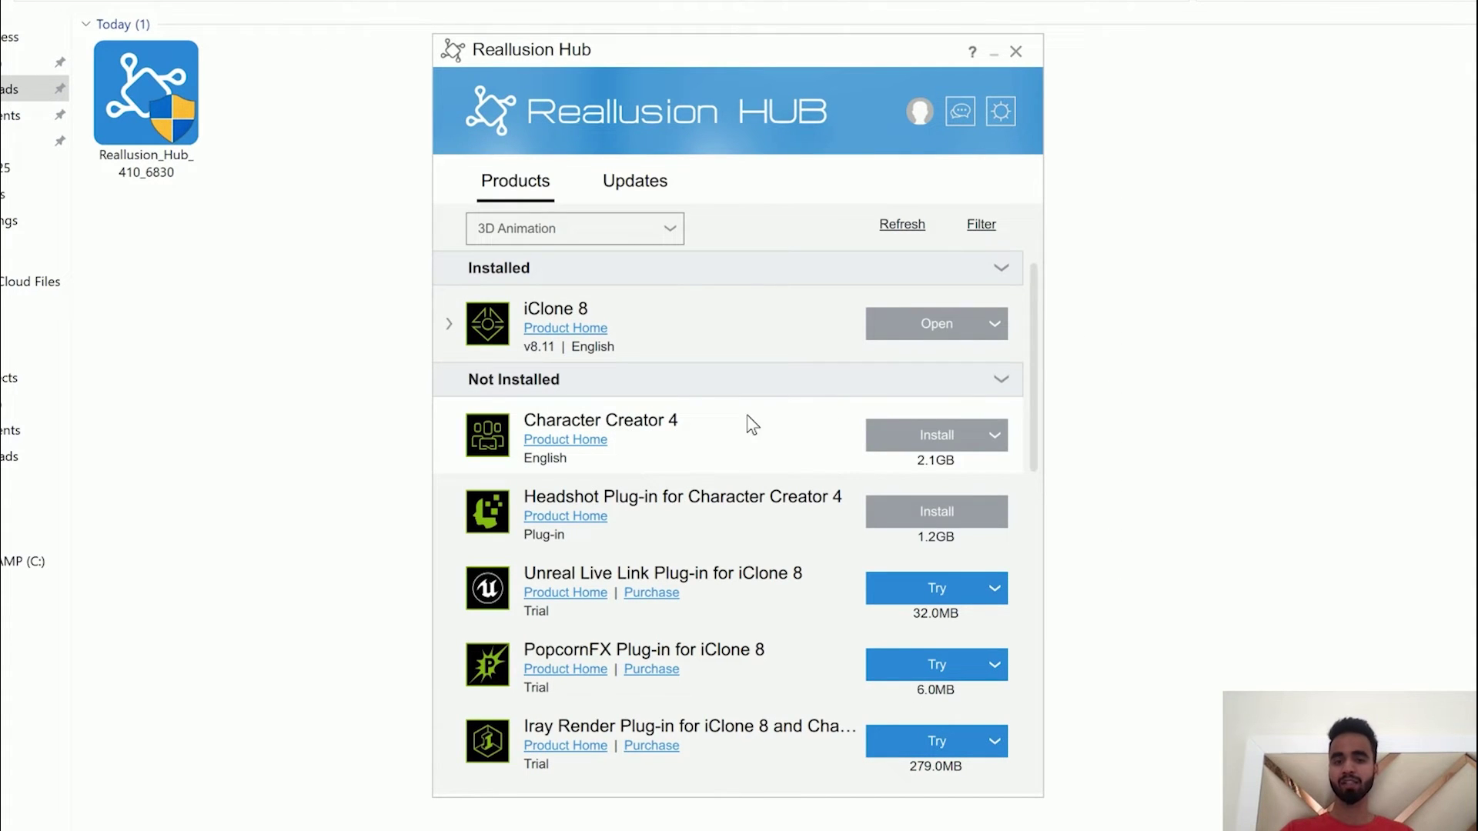
pyautogui.click(911, 434)
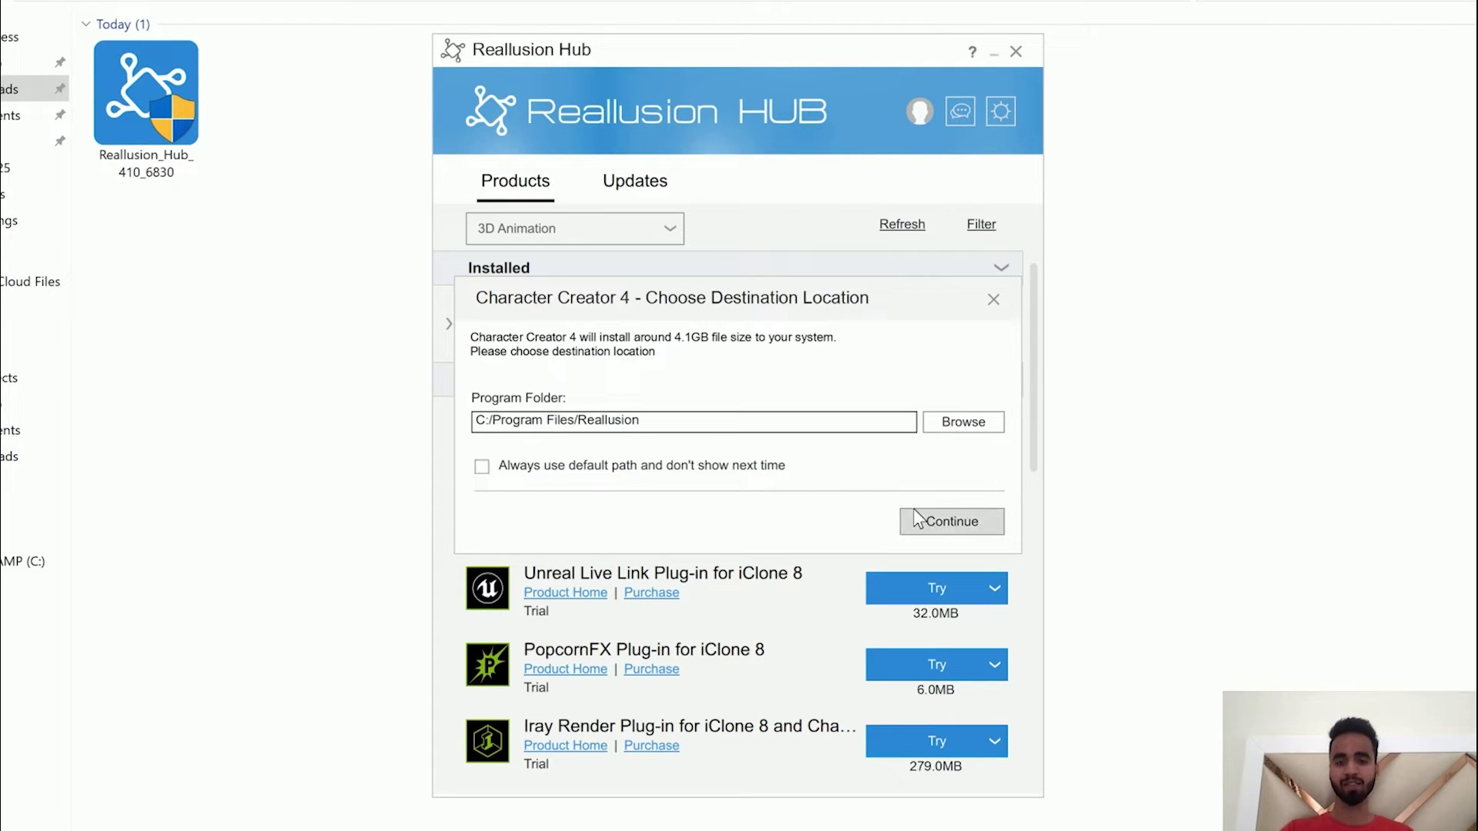
pyautogui.click(938, 522)
pyautogui.click(948, 521)
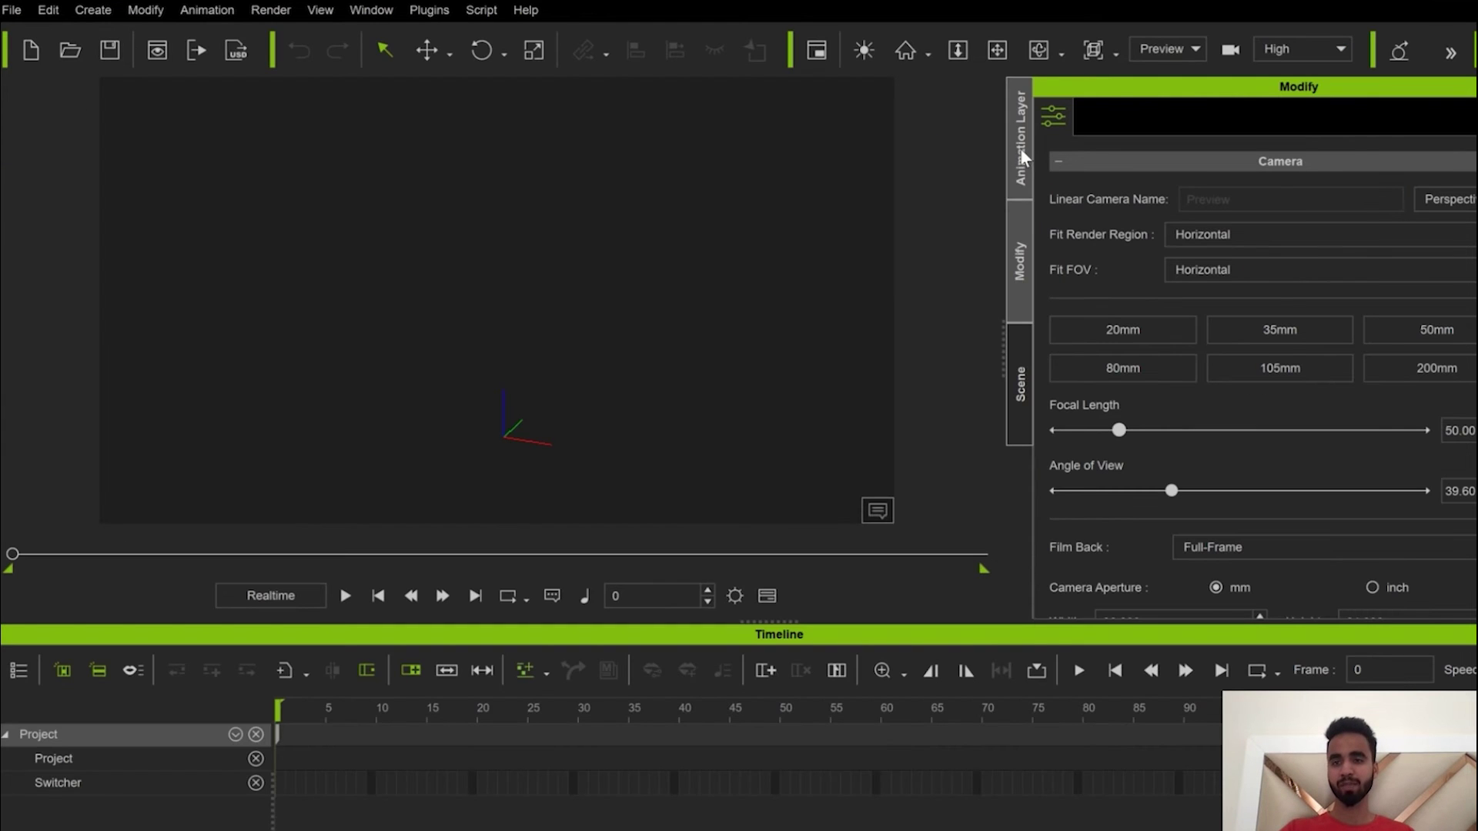
# - Open the Content Manager from the Window menu and select Project Part 3 under Pack
pyautogui.click(370, 9)
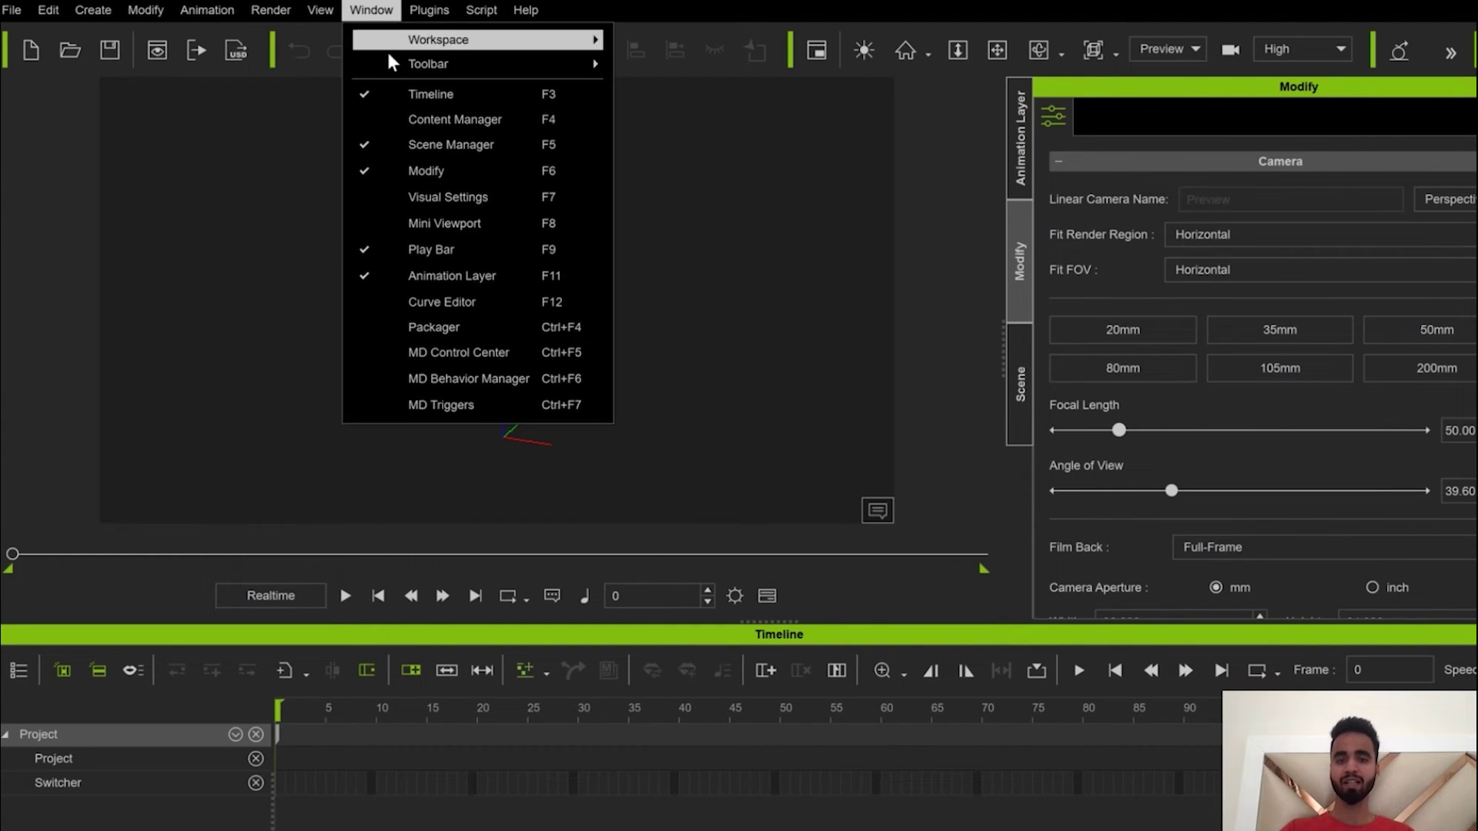
pyautogui.click(514, 120)
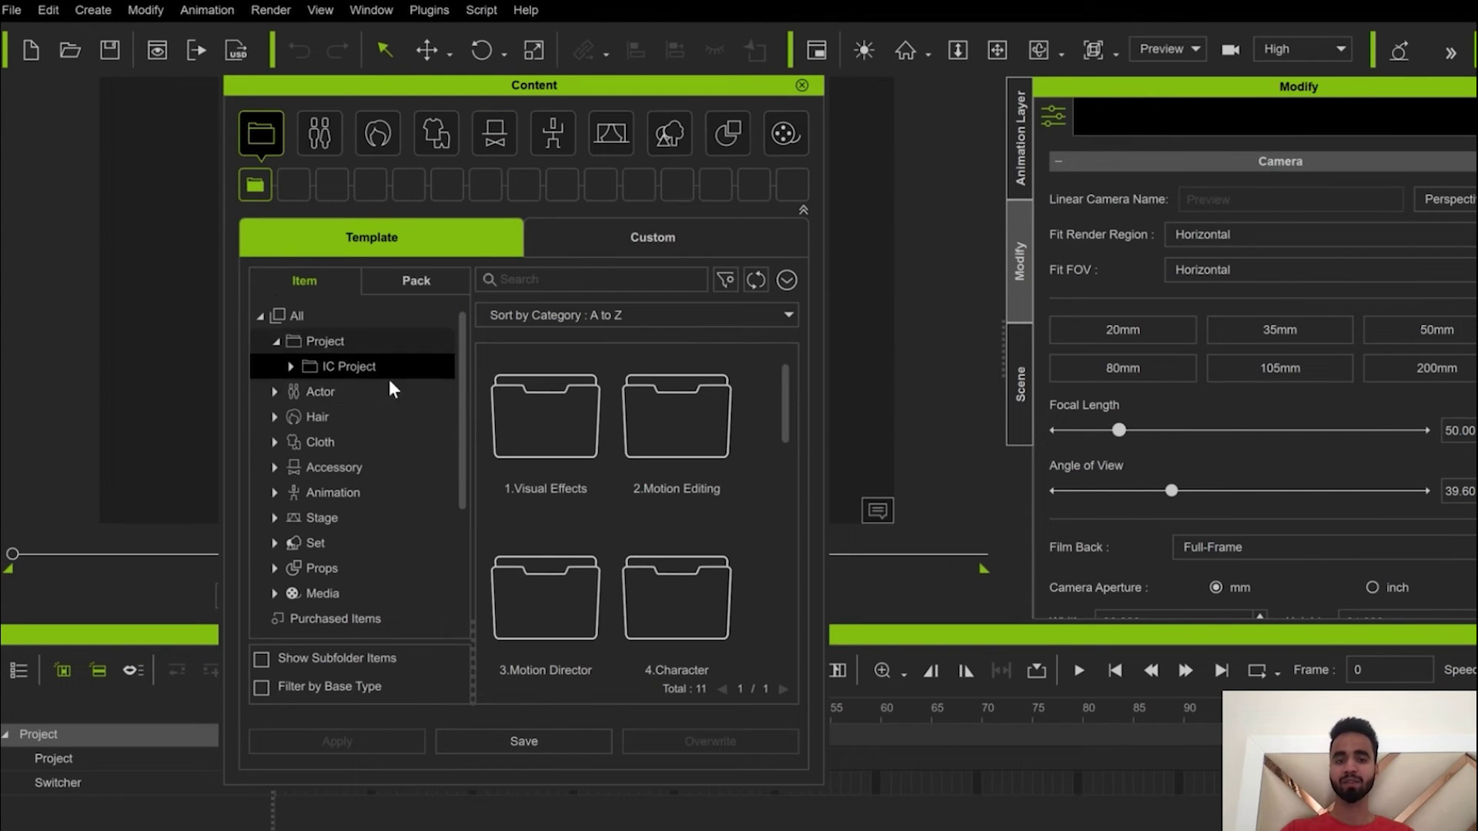
pyautogui.click(416, 281)
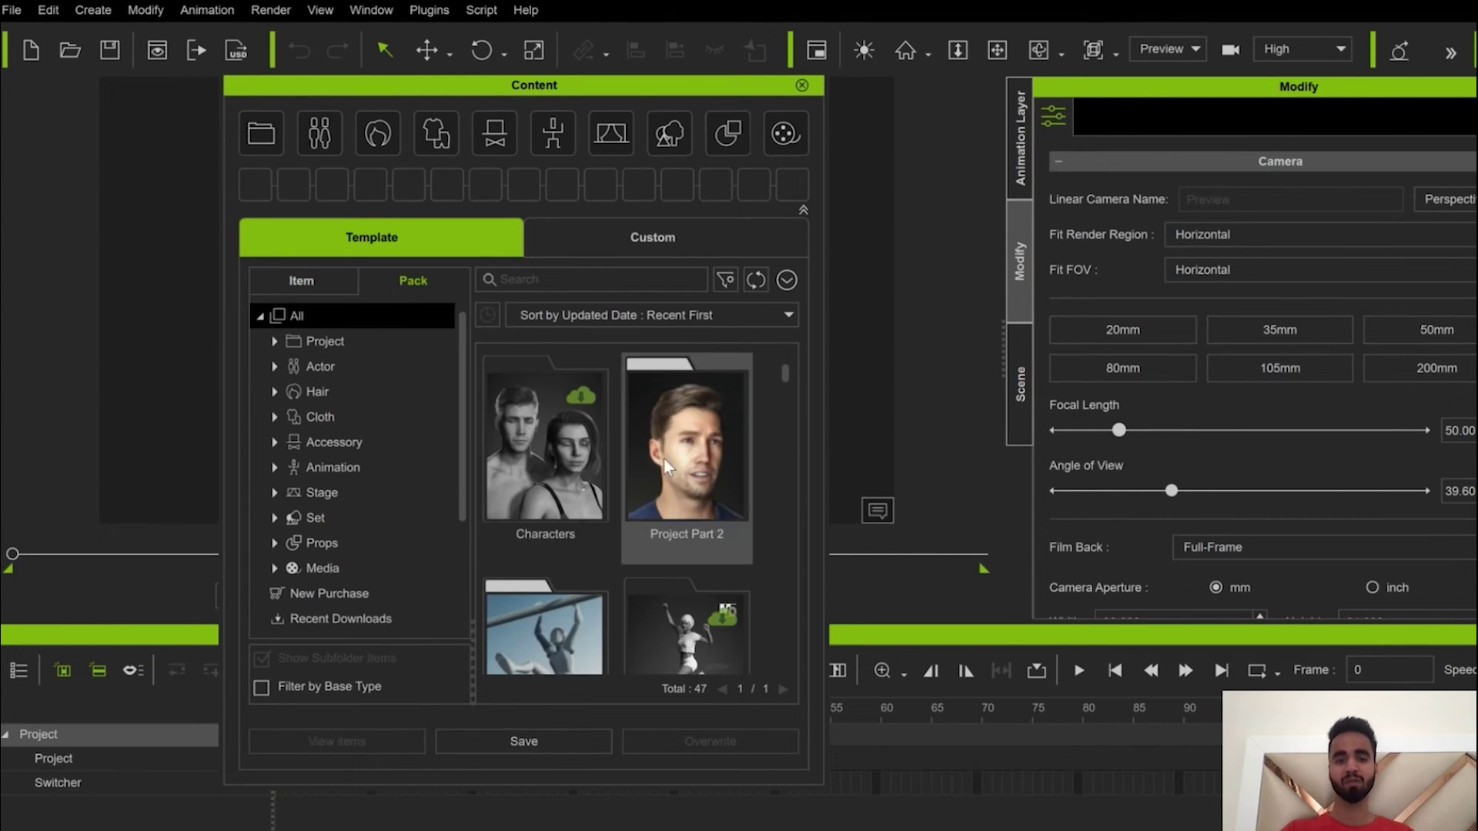
pyautogui.scroll(-3, 664, 459)
pyautogui.scroll(-2, 663, 457)
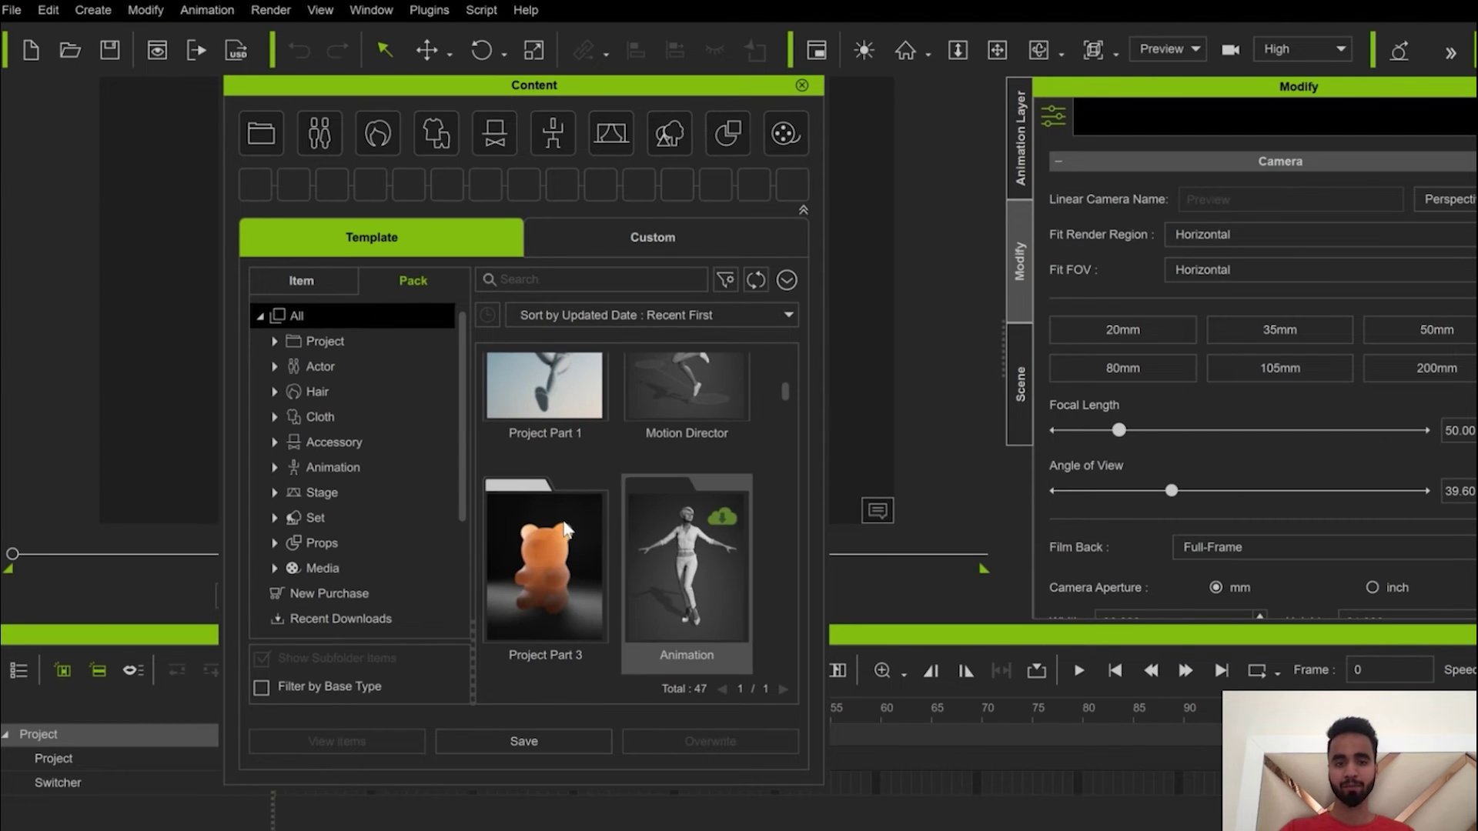
pyautogui.click(545, 544)
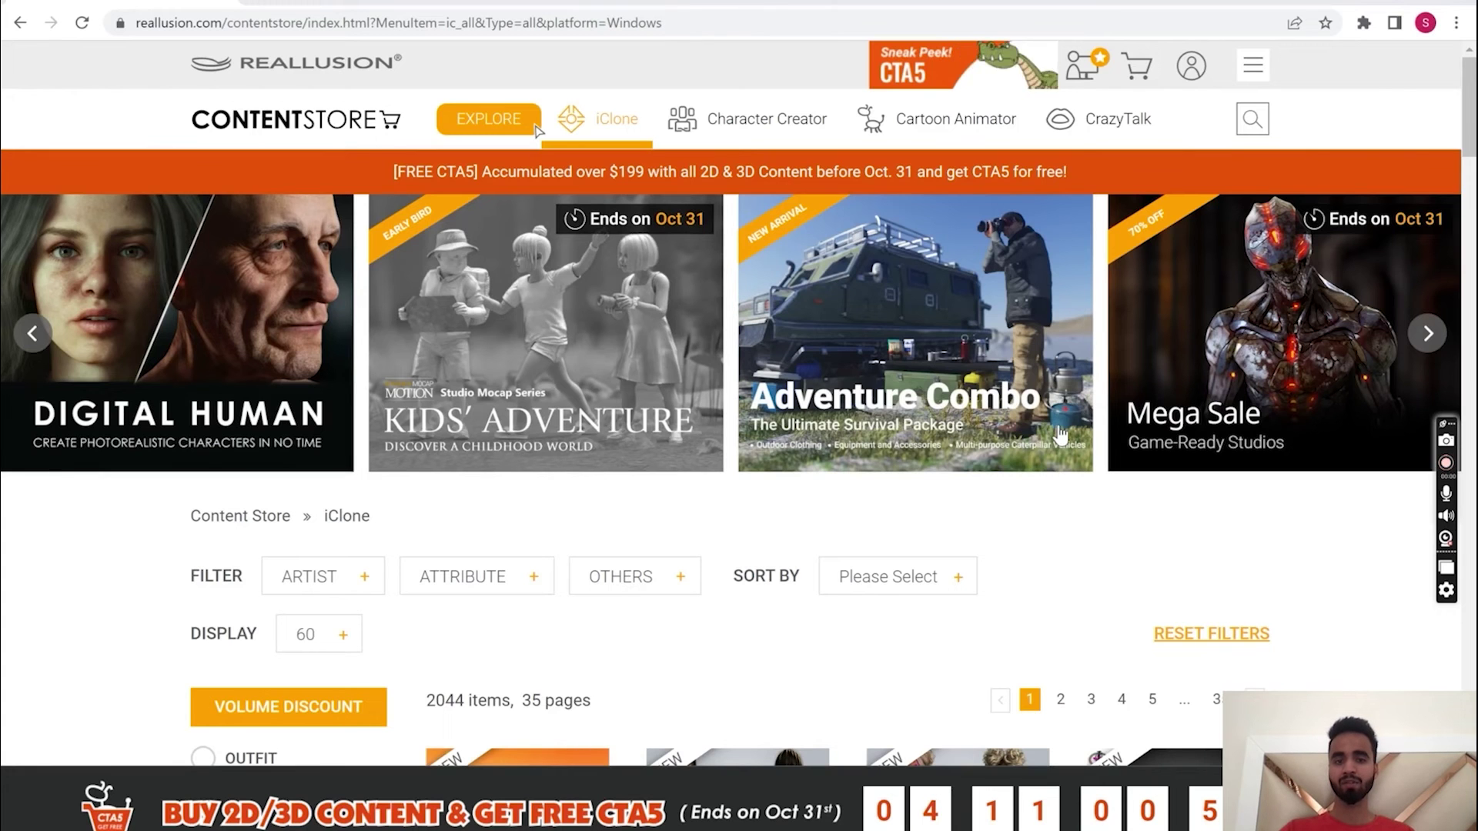
pyautogui.scroll(-8, 1061, 435)
pyautogui.scroll(2, 1060, 435)
pyautogui.scroll(-4, 1060, 435)
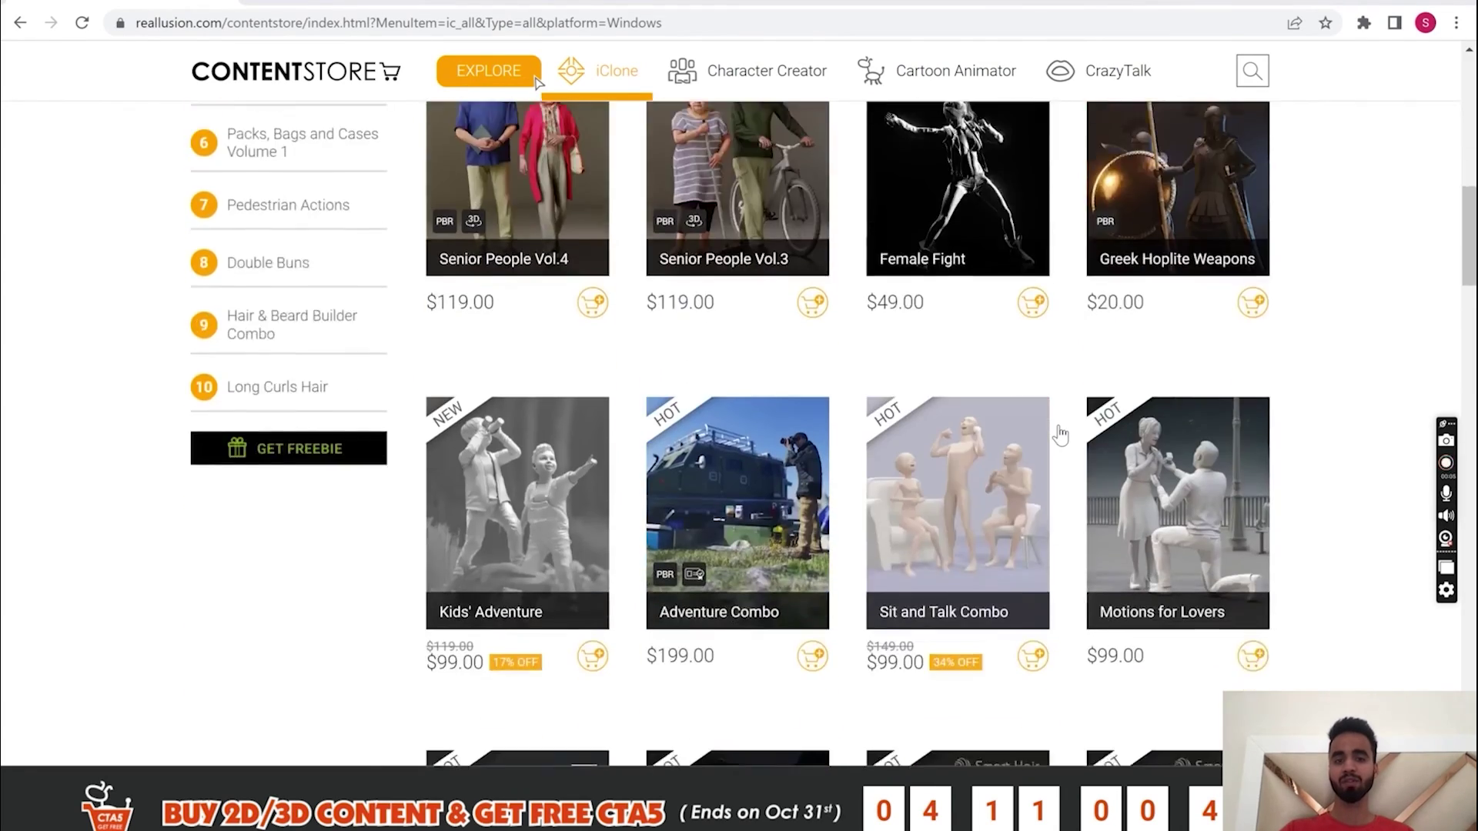
pyautogui.scroll(-4, 1060, 436)
pyautogui.scroll(-3, 1061, 435)
pyautogui.scroll(-4, 1060, 435)
pyautogui.scroll(-4, 1061, 435)
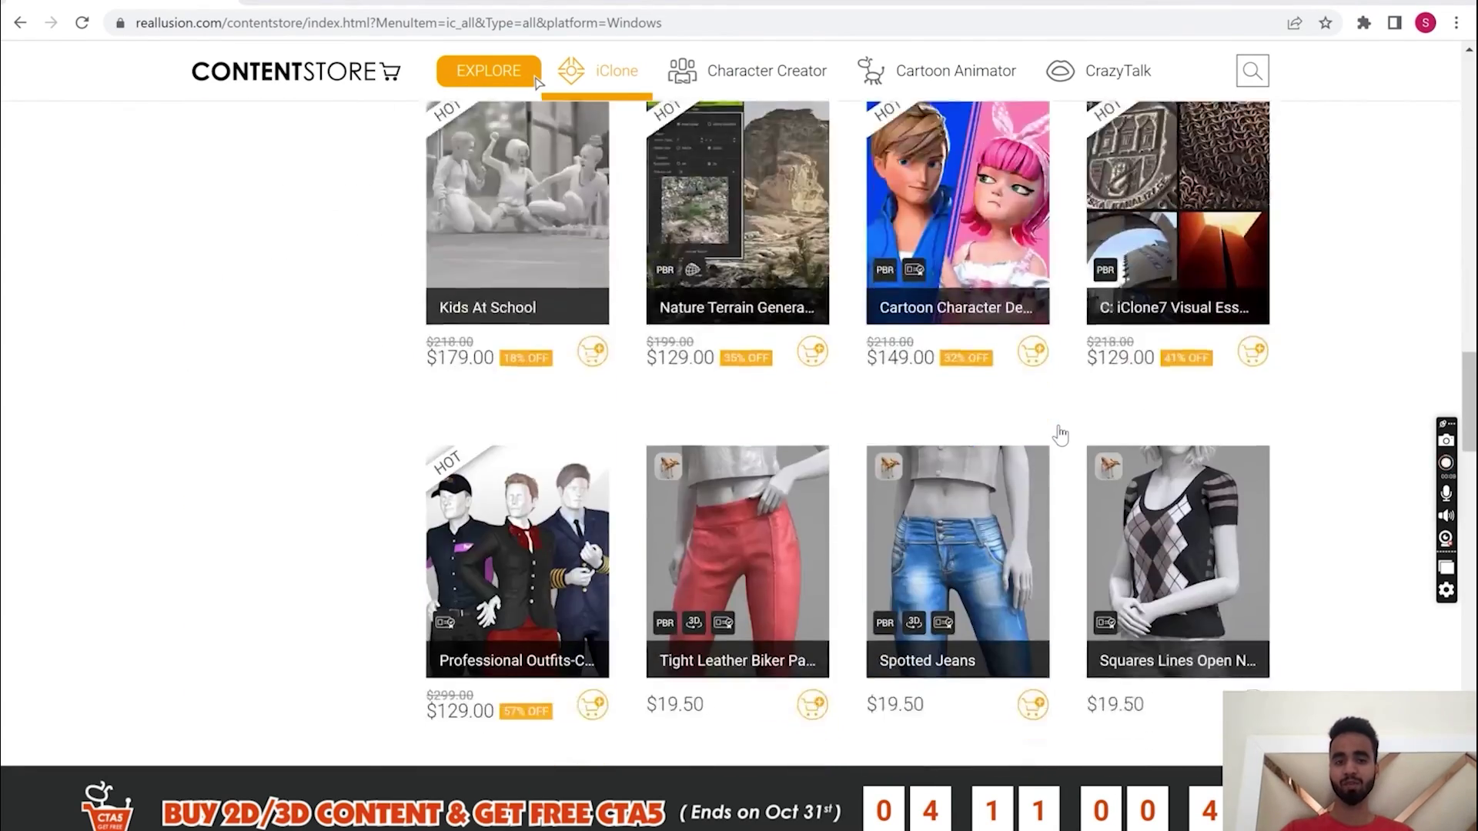
pyautogui.scroll(-4, 1061, 436)
pyautogui.scroll(-4, 1060, 435)
pyautogui.scroll(-4, 1060, 435)
pyautogui.scroll(-4, 1060, 436)
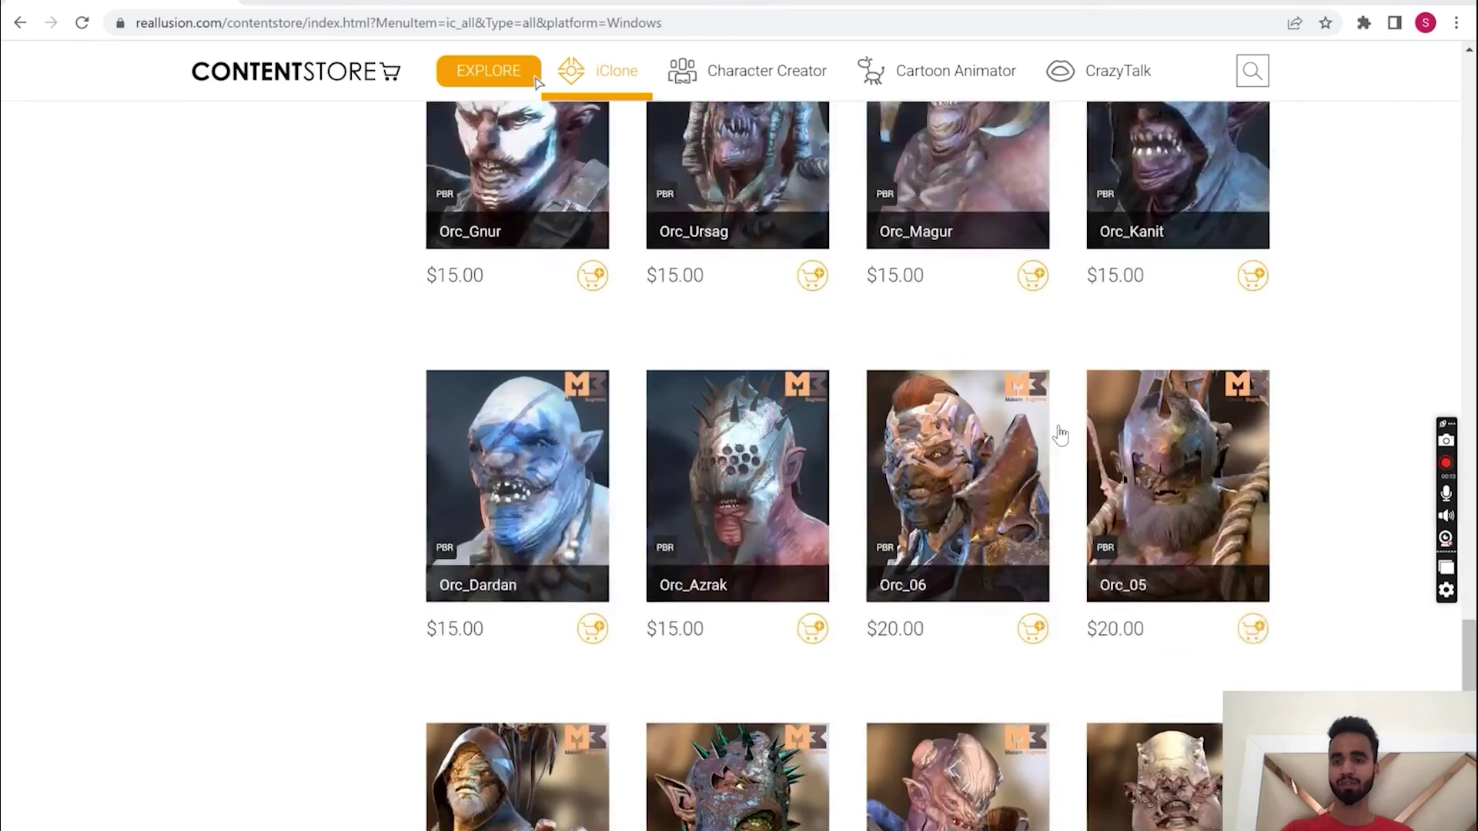
pyautogui.scroll(-3, 1060, 436)
pyautogui.scroll(-2, 1061, 436)
pyautogui.scroll(8, 1061, 436)
pyautogui.scroll(8, 1060, 436)
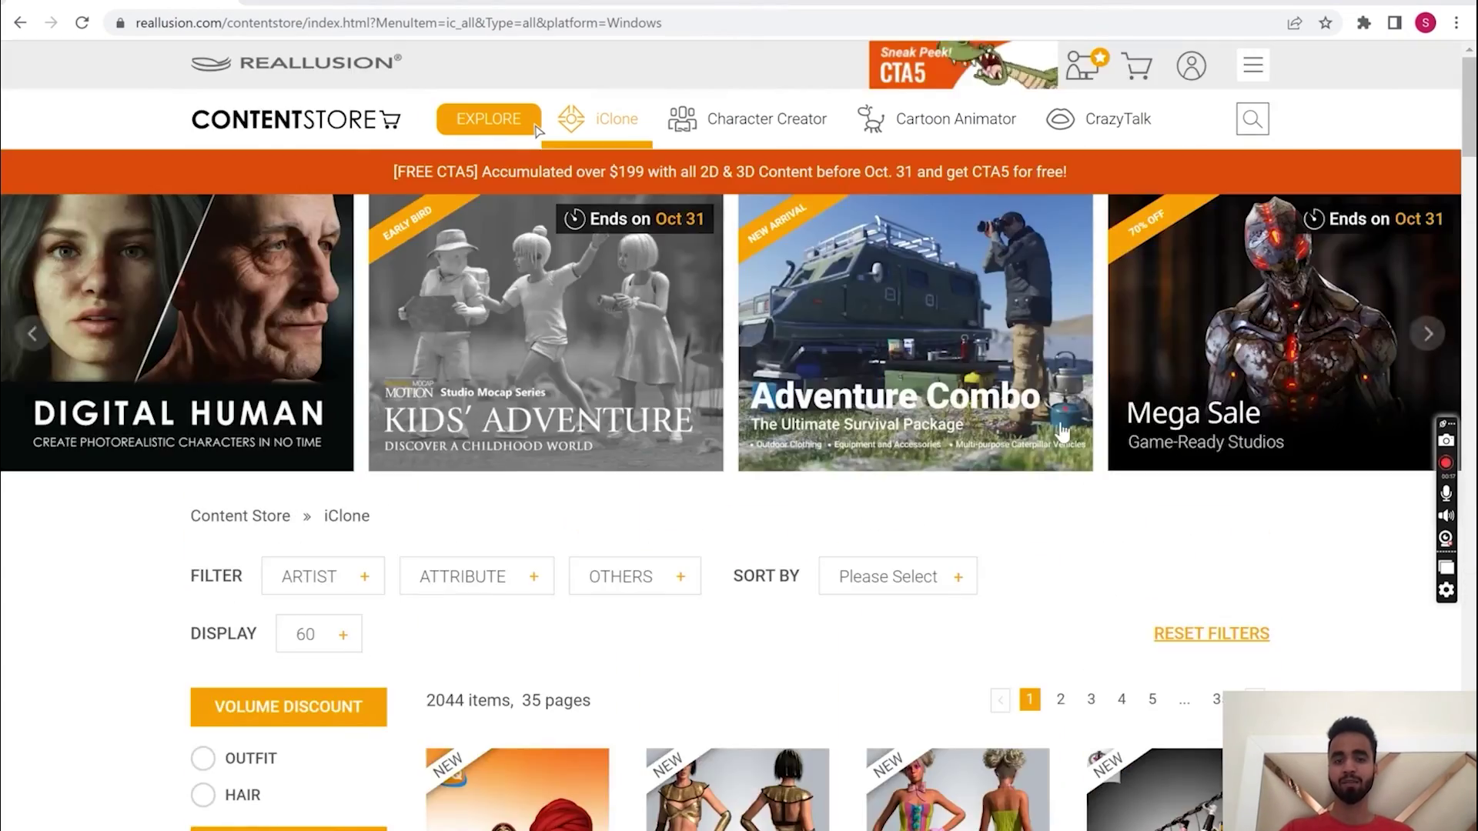
# - Switch from the Content Store back to iClone's Project Part 3 pack contents
pyautogui.hotkey('alt', 'Tab')
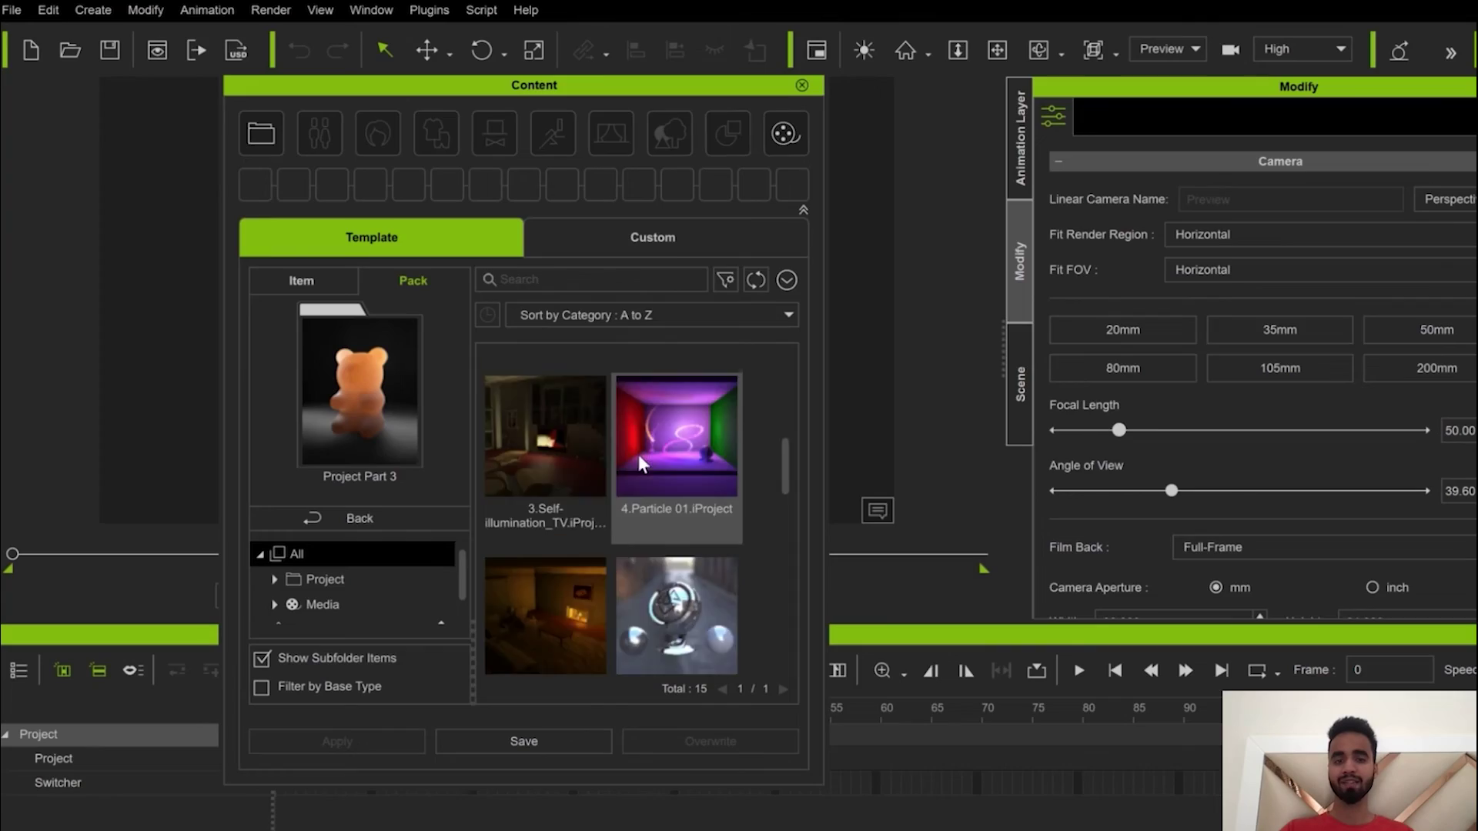
pyautogui.scroll(-2, 639, 454)
pyautogui.scroll(-2, 639, 454)
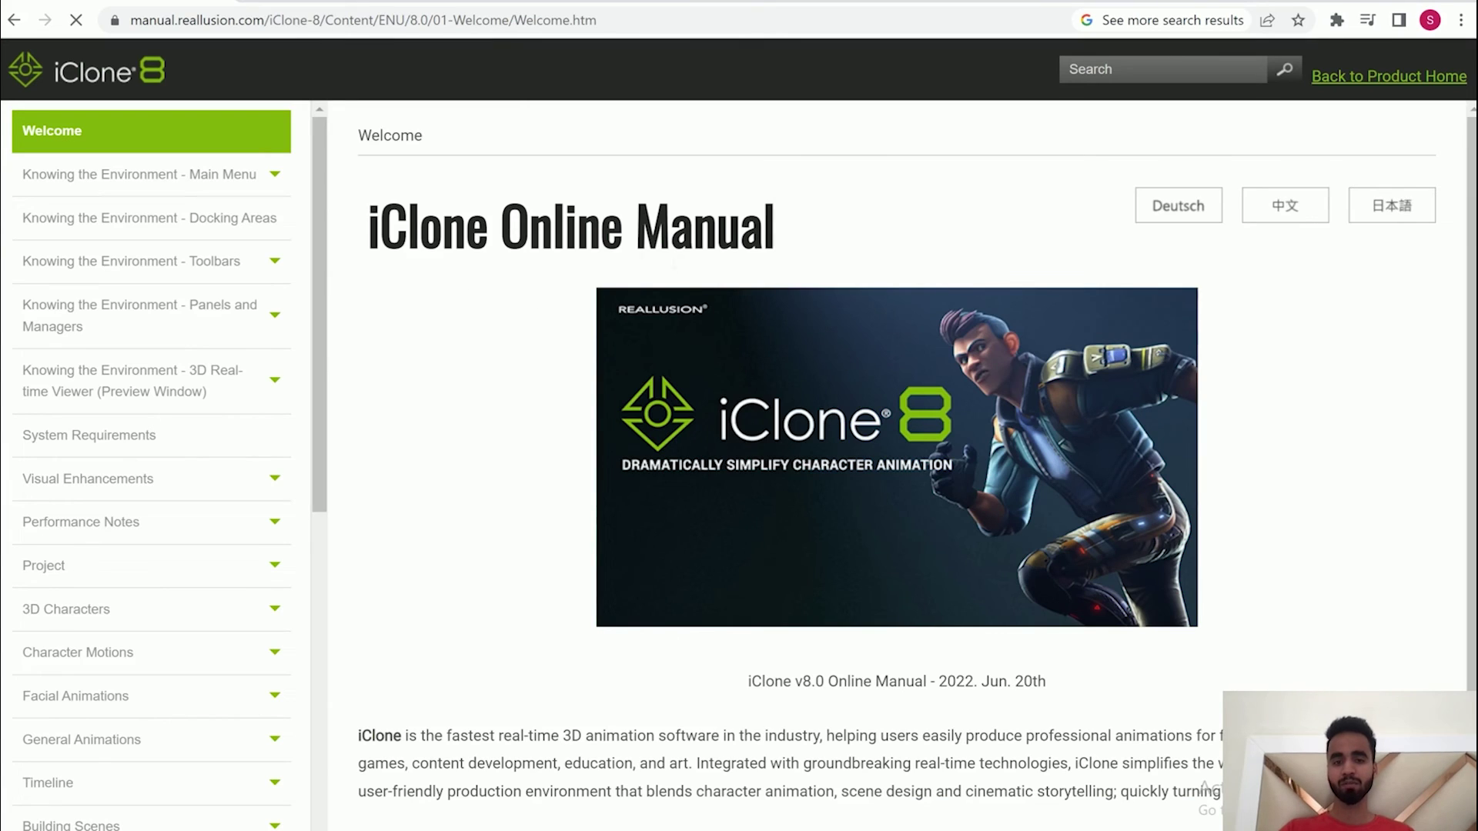
pyautogui.scroll(-2, 689, 463)
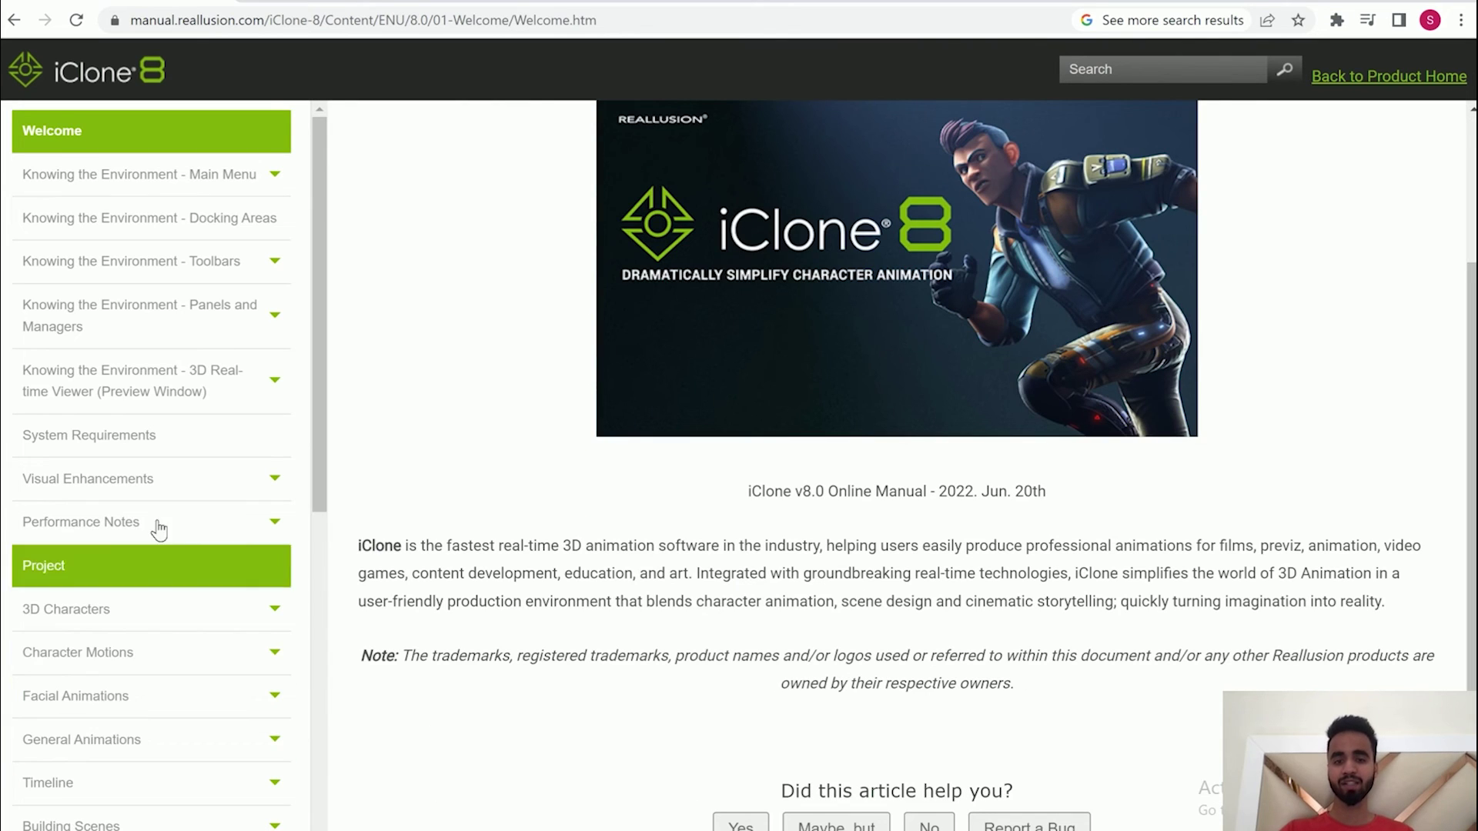
pyautogui.scroll(-6, 159, 522)
pyautogui.scroll(3, 160, 523)
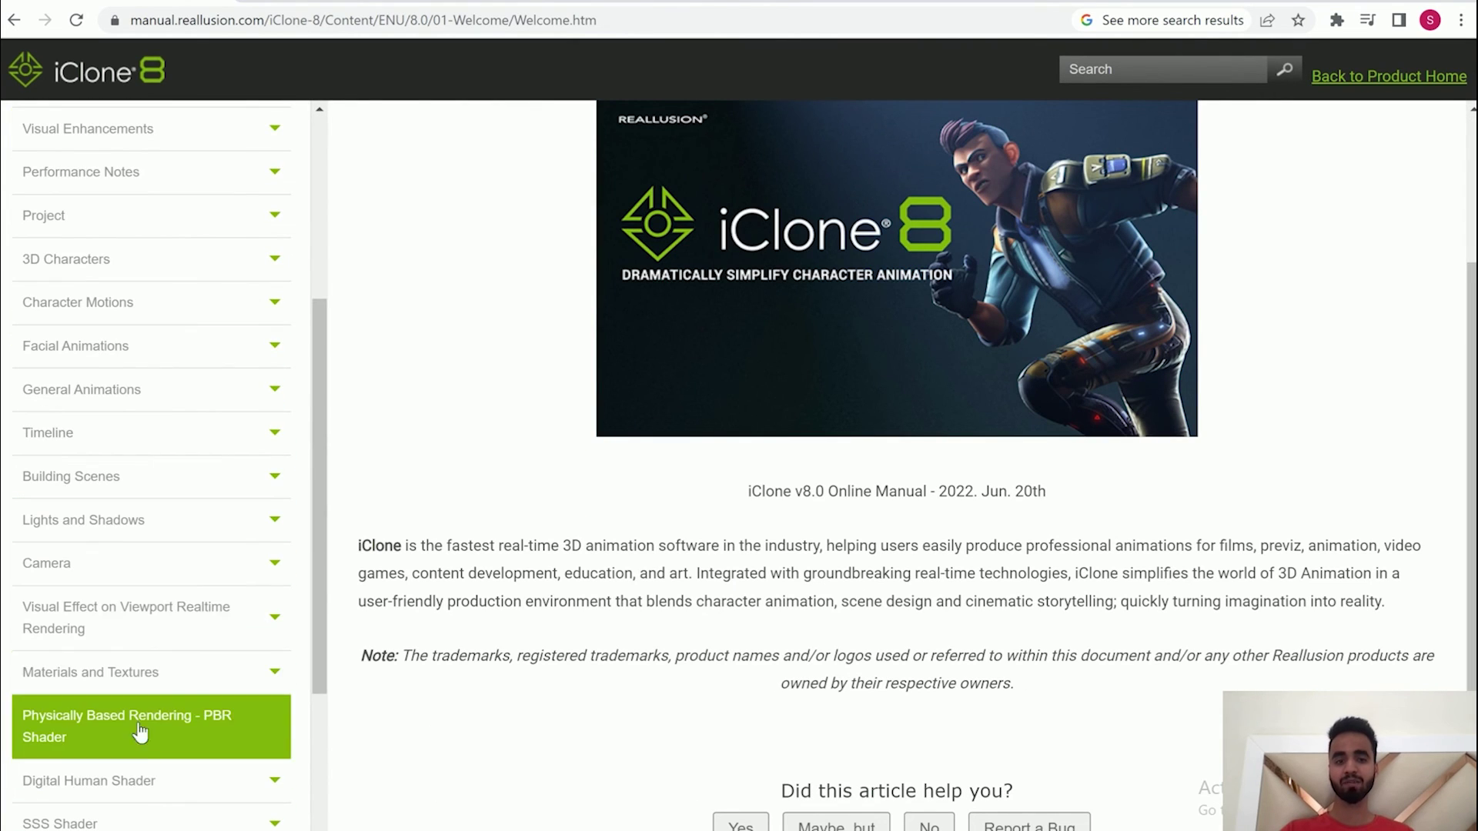
# - Expand the Materials and Textures topics in the iClone manual sidebar
pyautogui.click(195, 685)
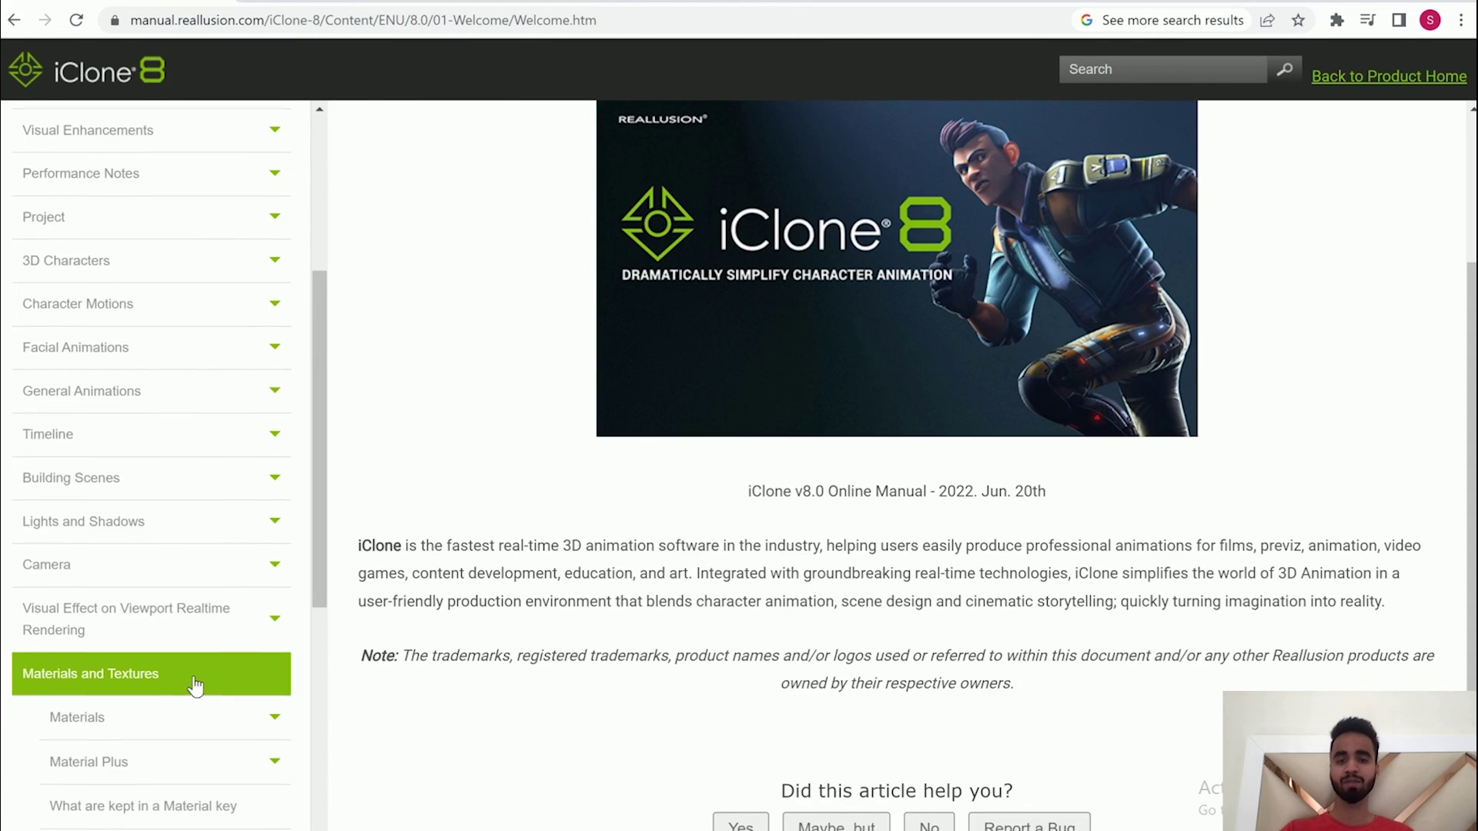
pyautogui.scroll(6, 195, 684)
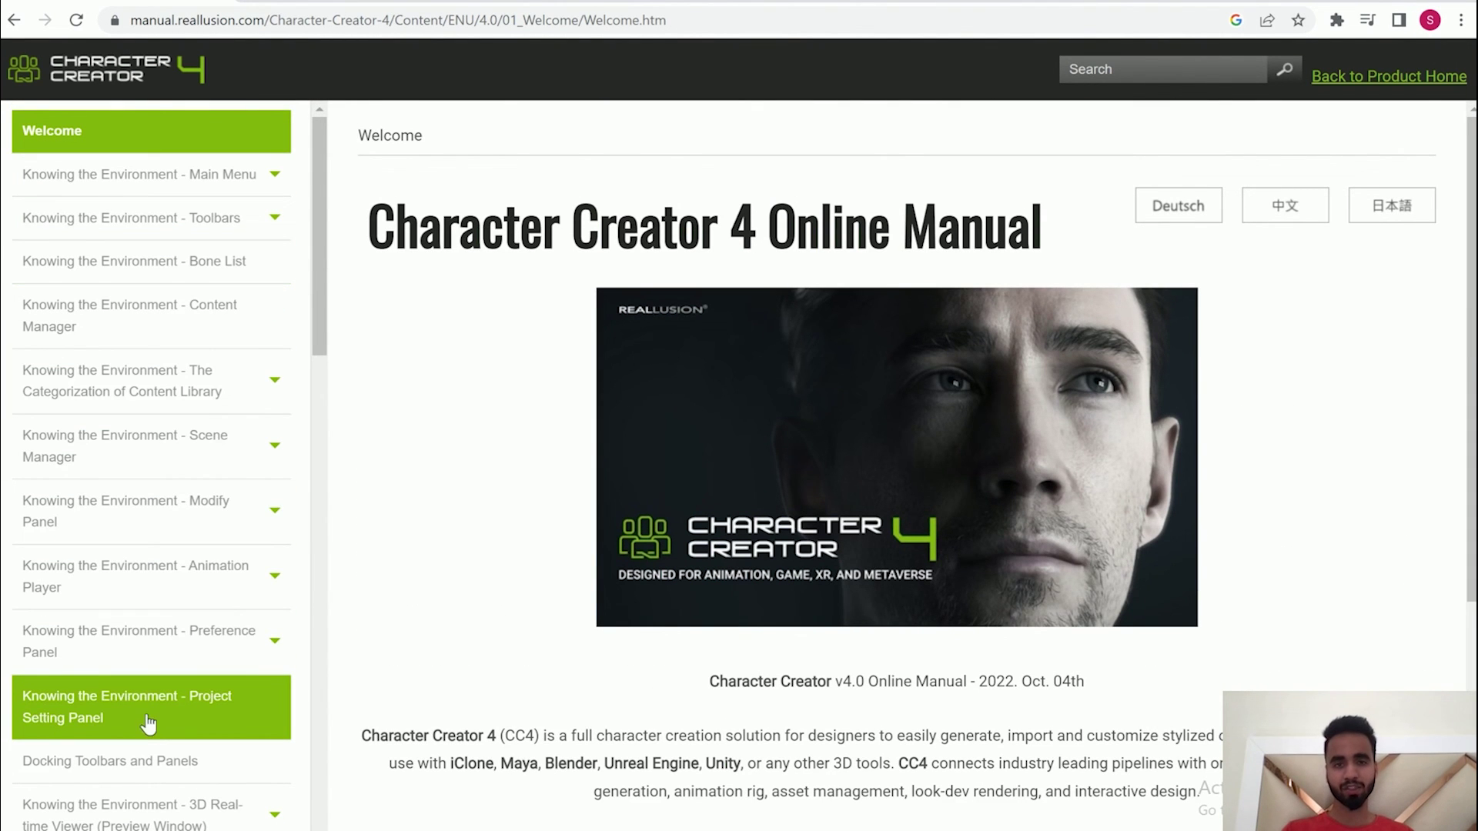
pyautogui.scroll(-5, 151, 733)
pyautogui.scroll(-5, 151, 733)
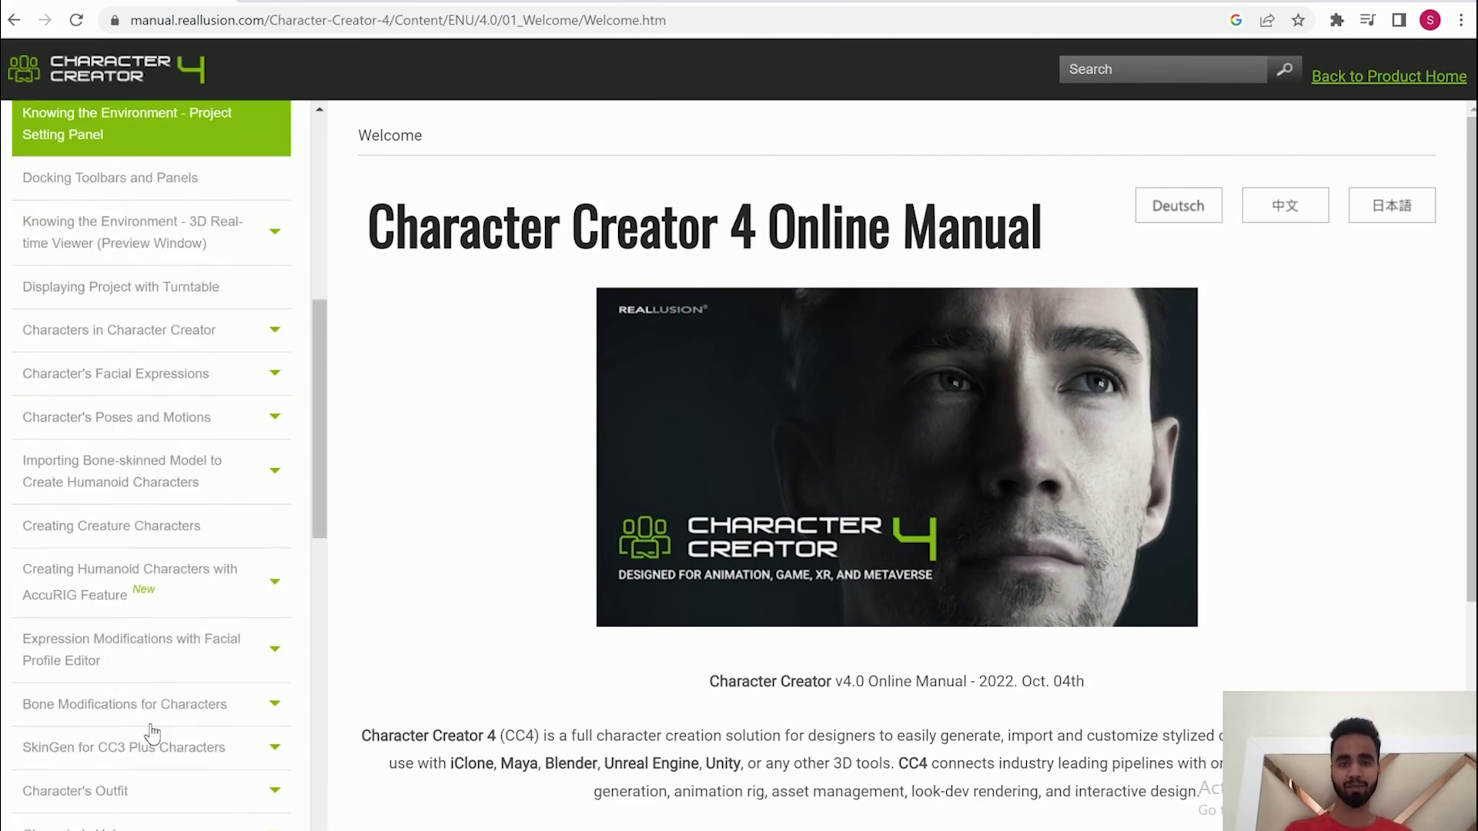